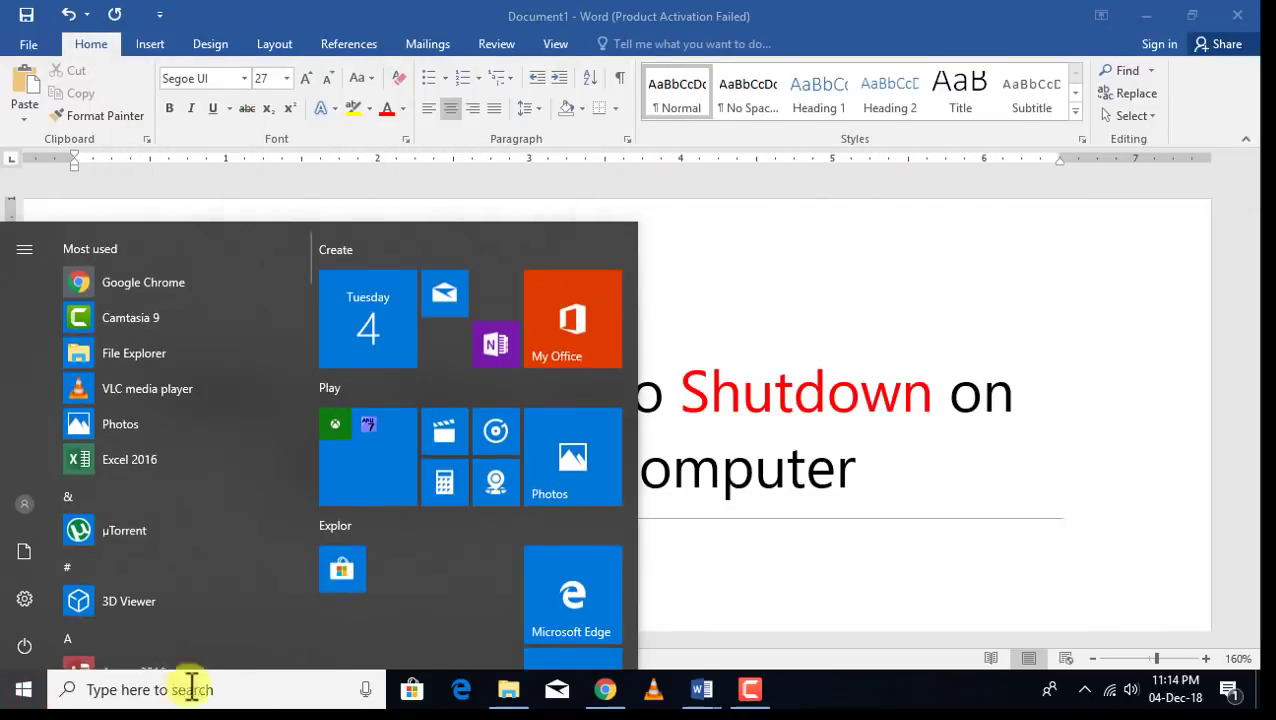
Step: Schedule an automatic shutdown in 900 seconds by running shutdown -s -t 900 from the Run dialog
{"action": "left_click", "coordinate": [676, 653]}
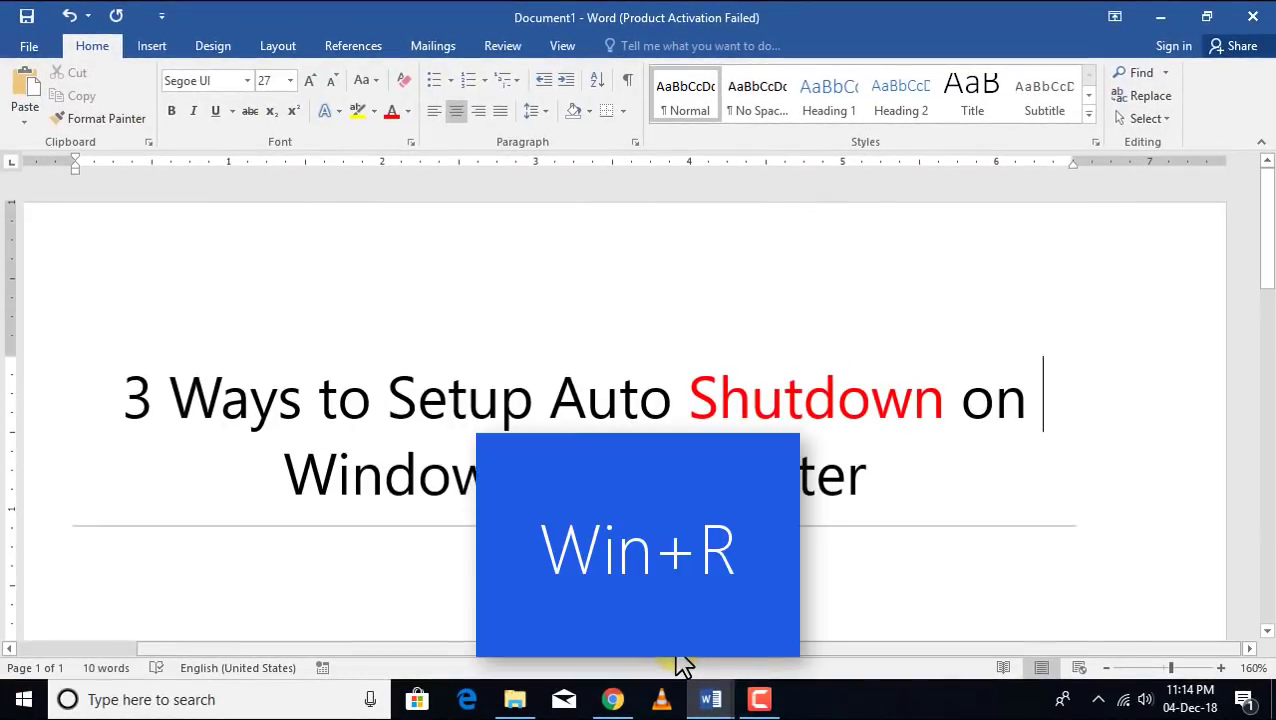
{"action": "key", "text": "super+r"}
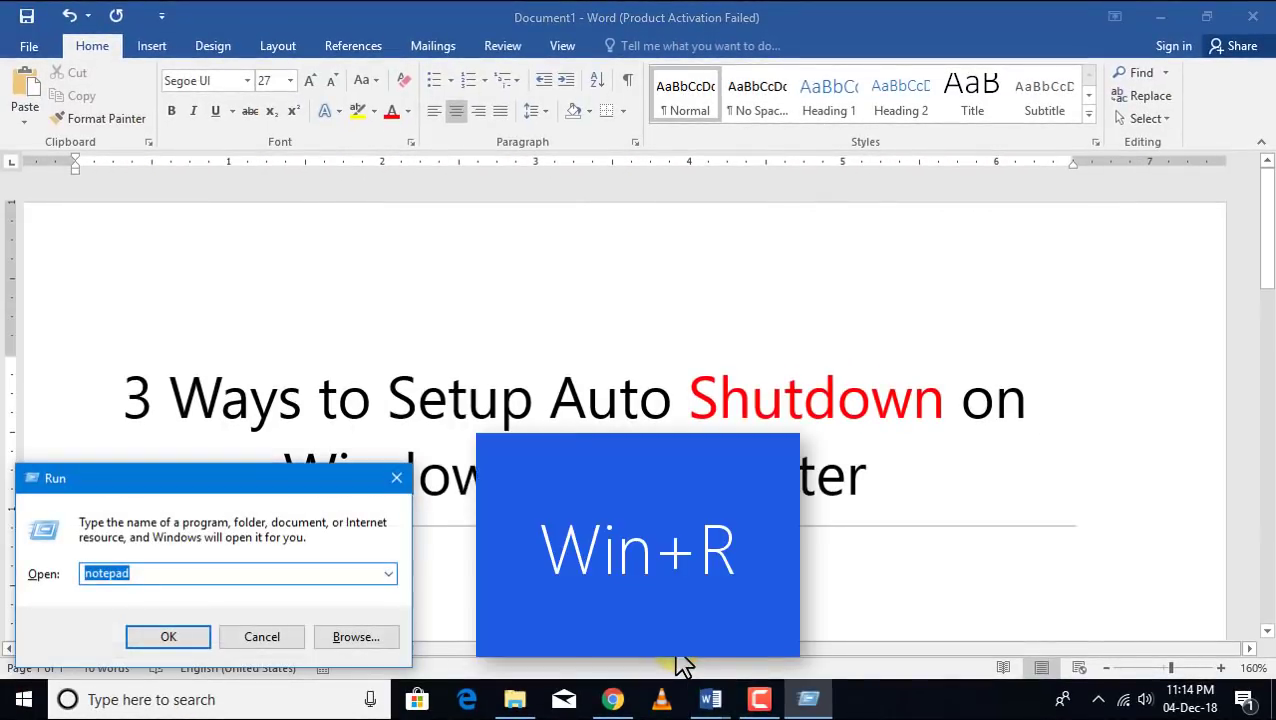
{"action": "type", "text": "shutdown -s -t 900"}
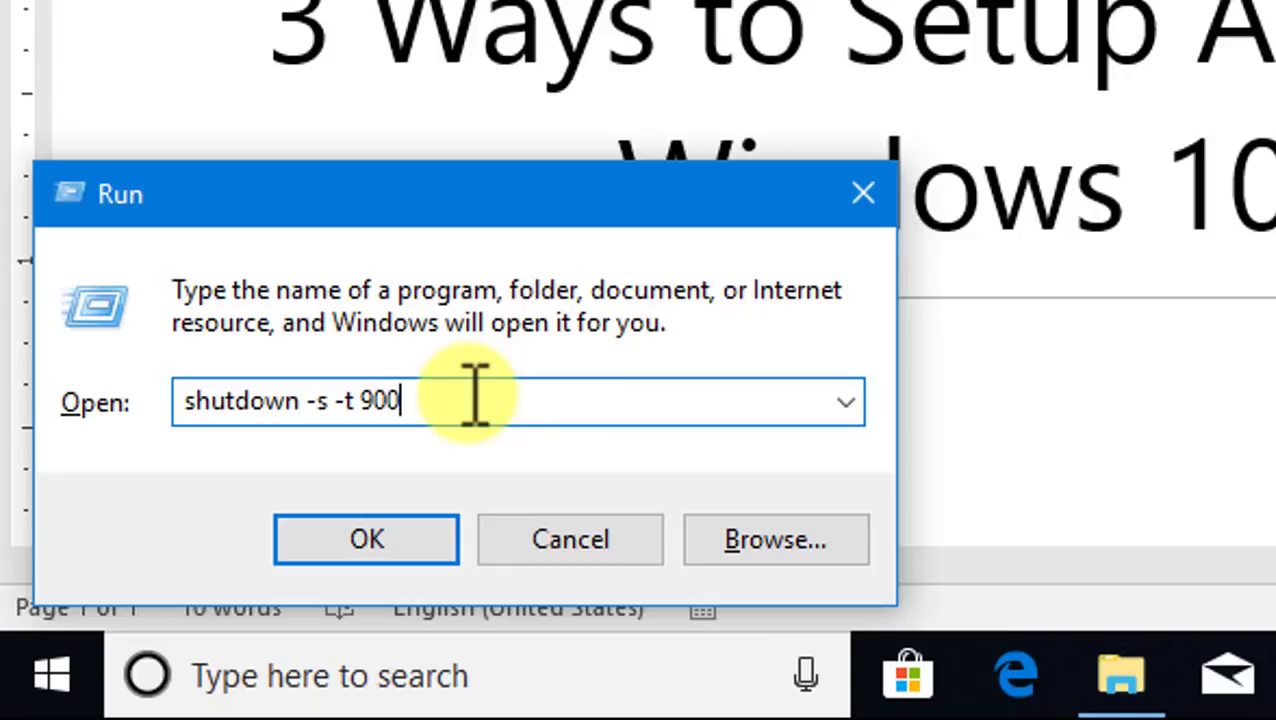
{"action": "left_click", "coordinate": [390, 550]}
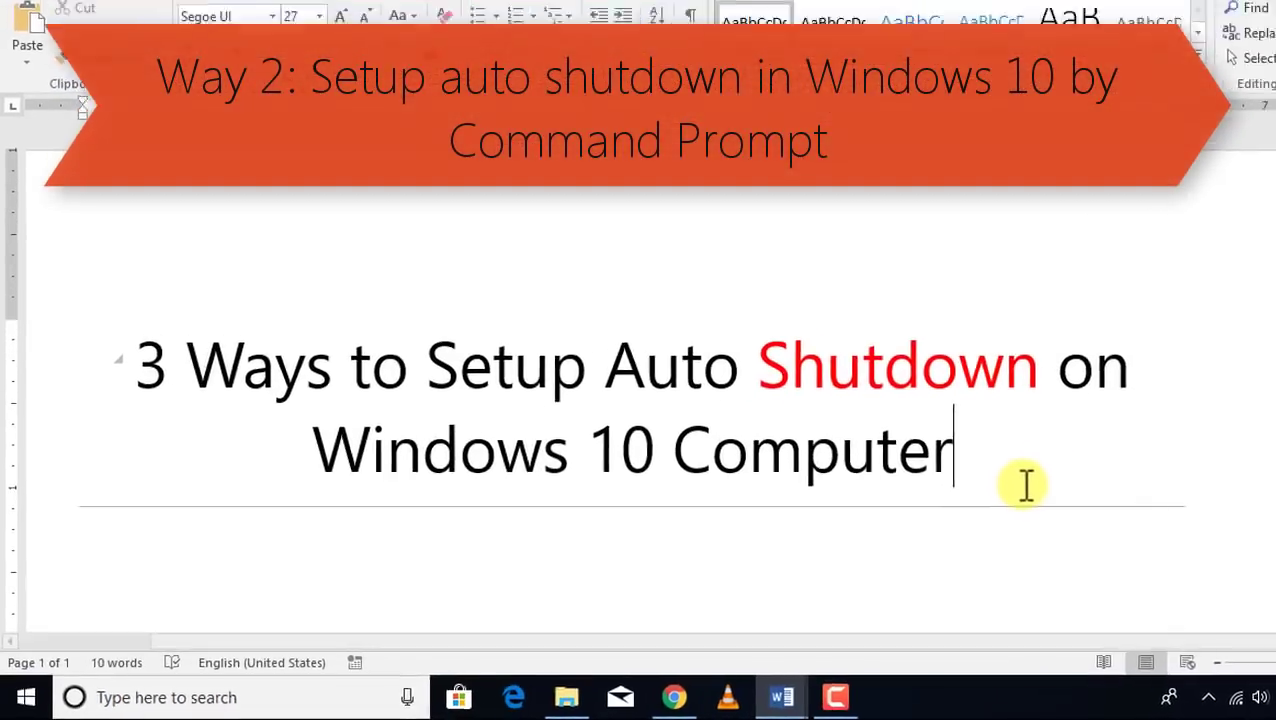
Step: Open Command Prompt and execute shutdown -s -t 1800 to schedule a shutdown in 1800 seconds
{"action": "key", "text": "super"}
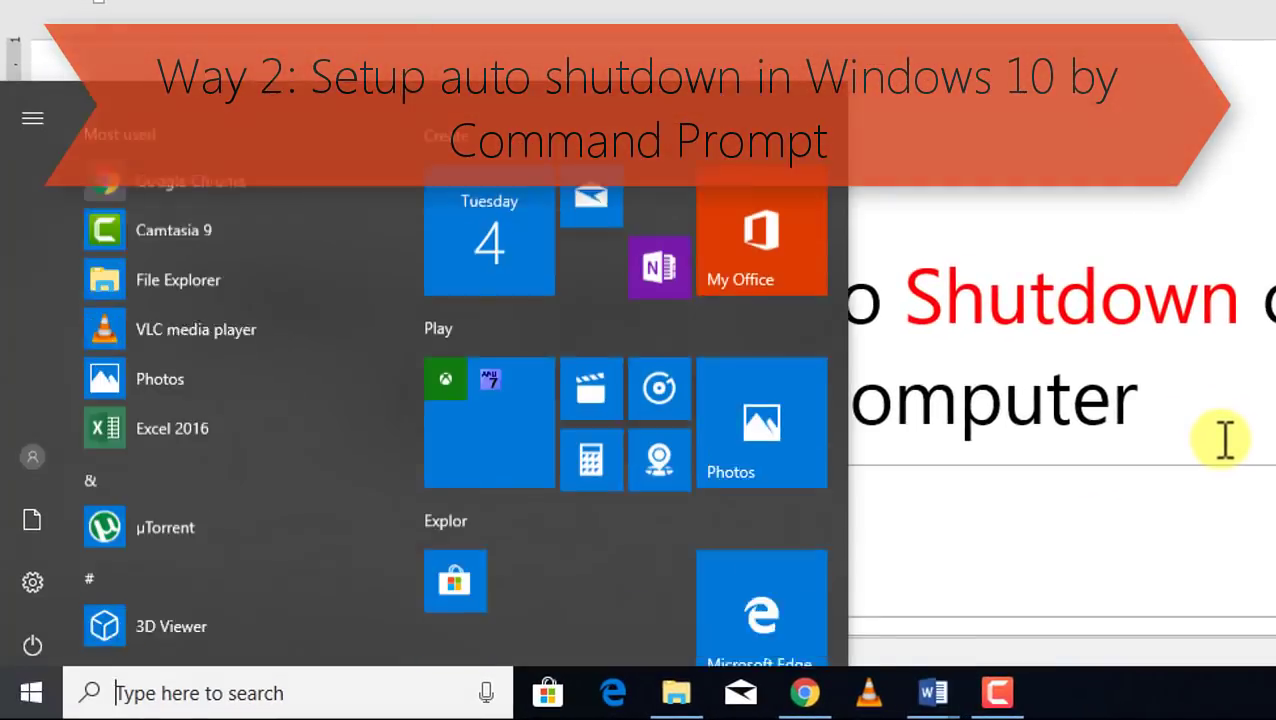
{"action": "type", "text": "cmd"}
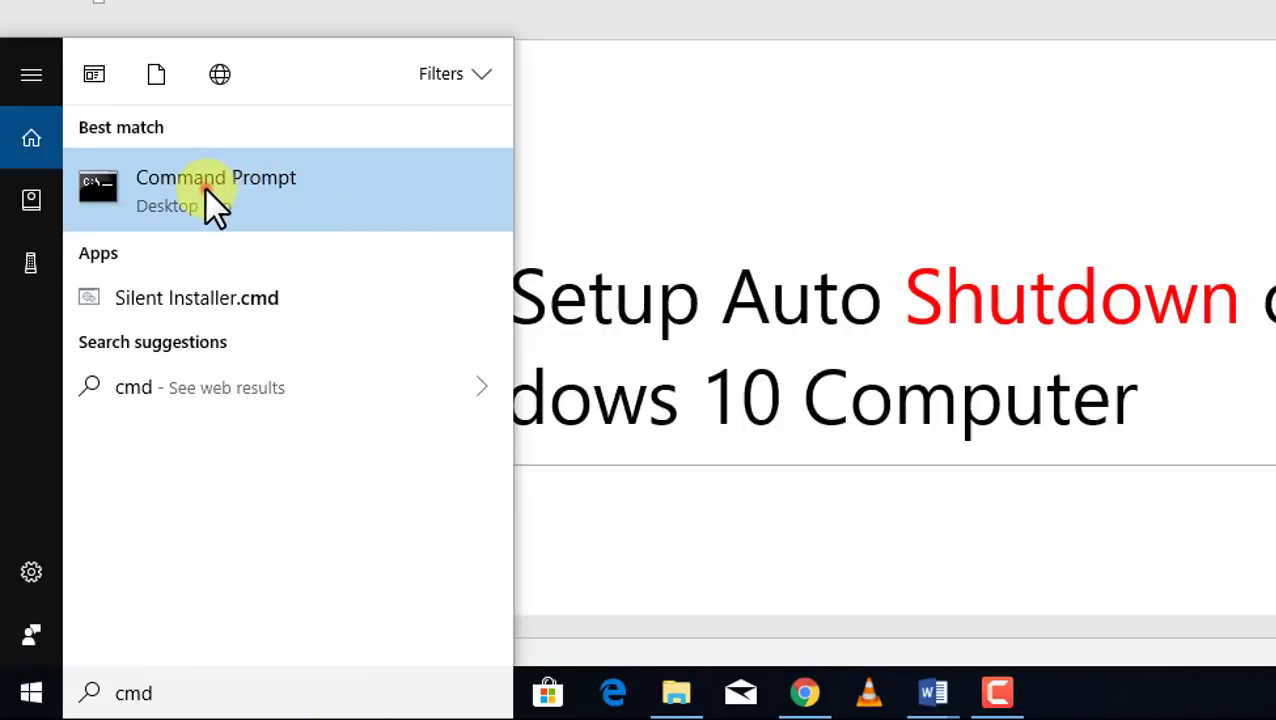
{"action": "left_click", "coordinate": [204, 187]}
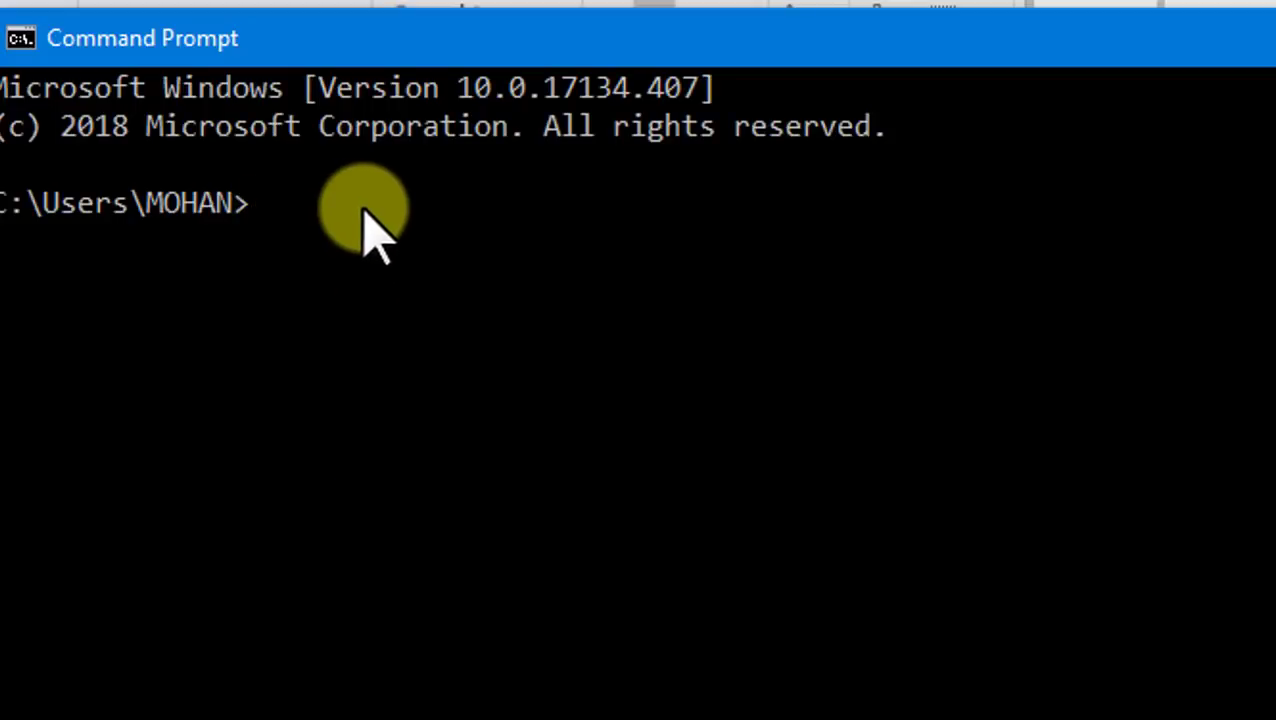
{"action": "type", "text": "shutdown"}
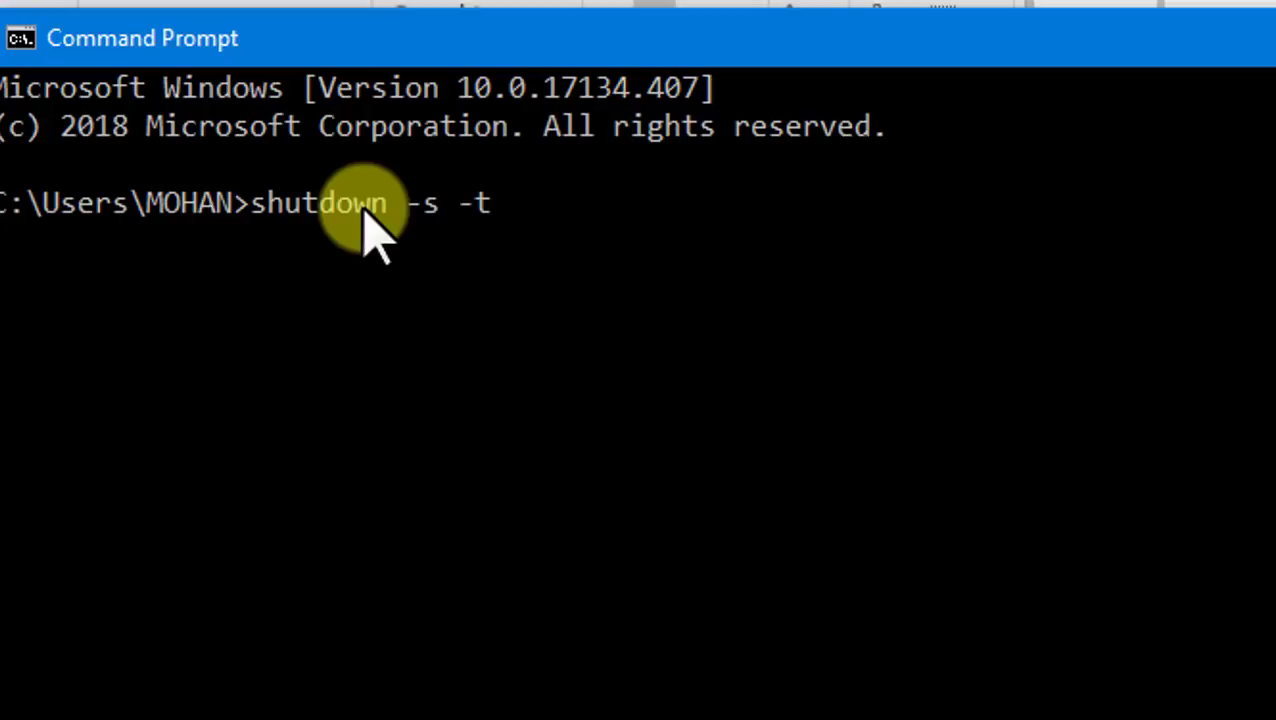
{"action": "type", "text": "-s -t 1800"}
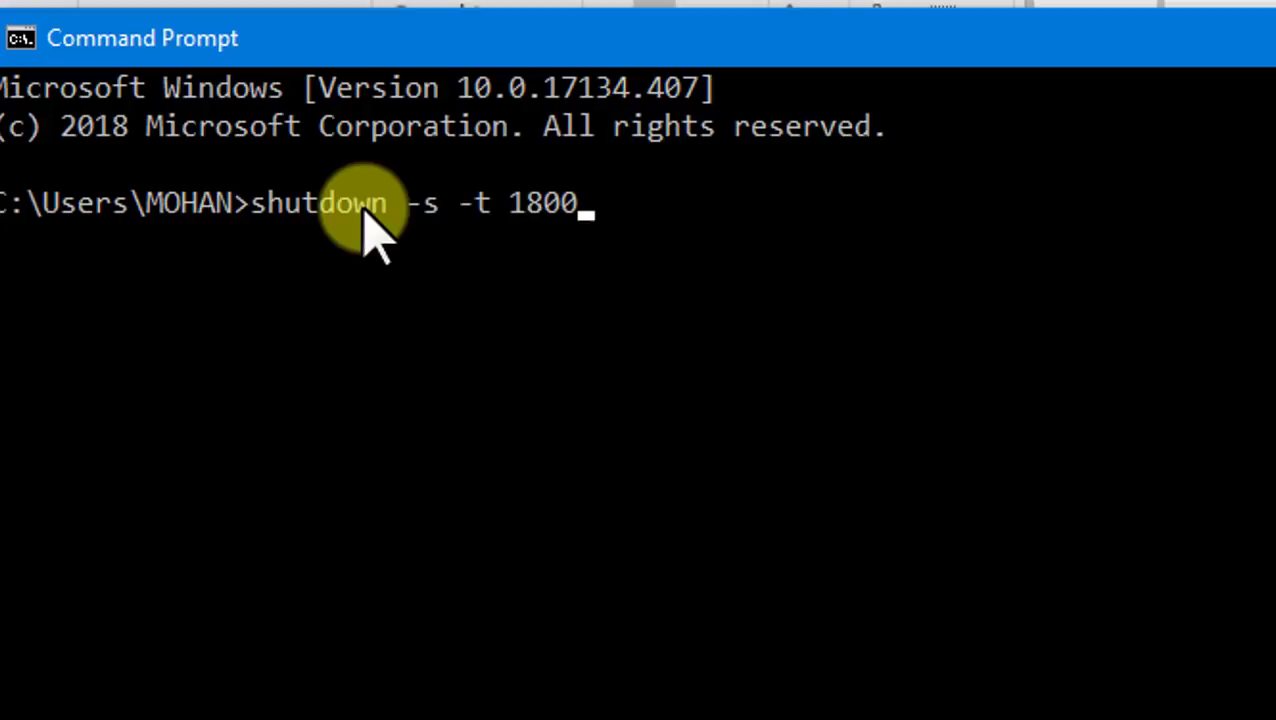
{"action": "key", "text": "Return"}
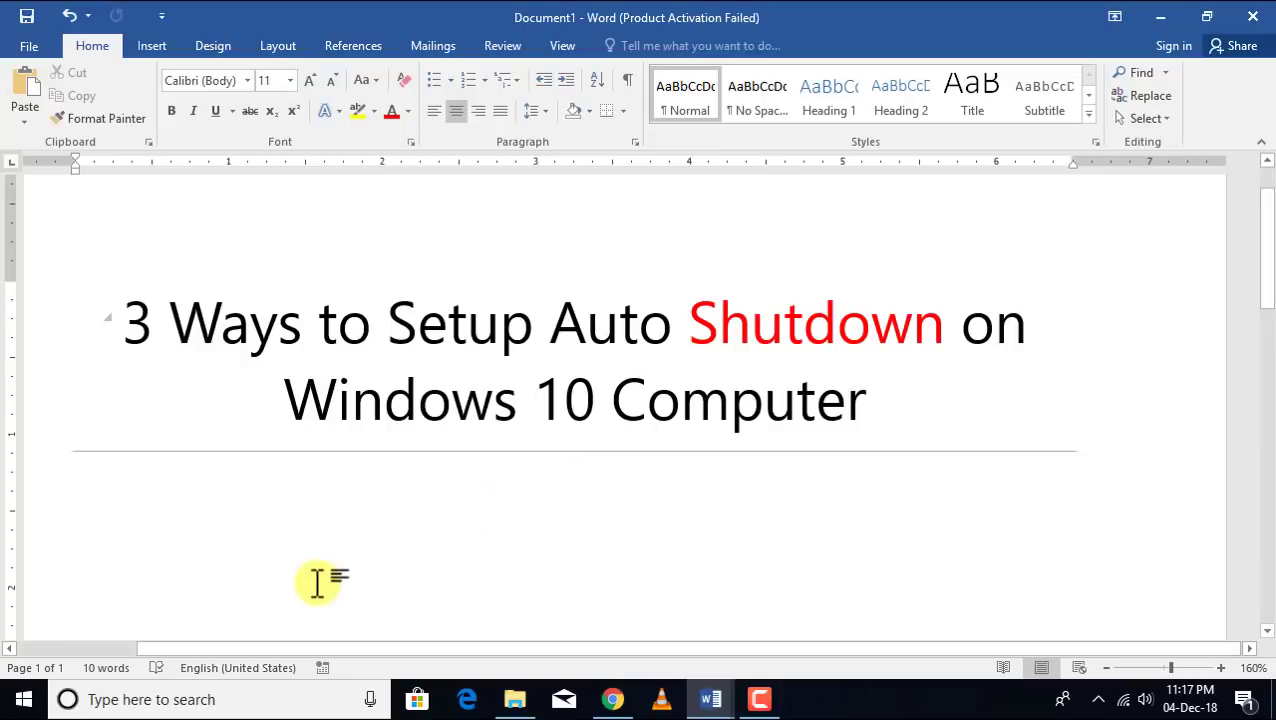
Step: Launch Task Scheduler by running taskschd.msc from the Run dialog, and close its window again
{"action": "key", "text": "super+r"}
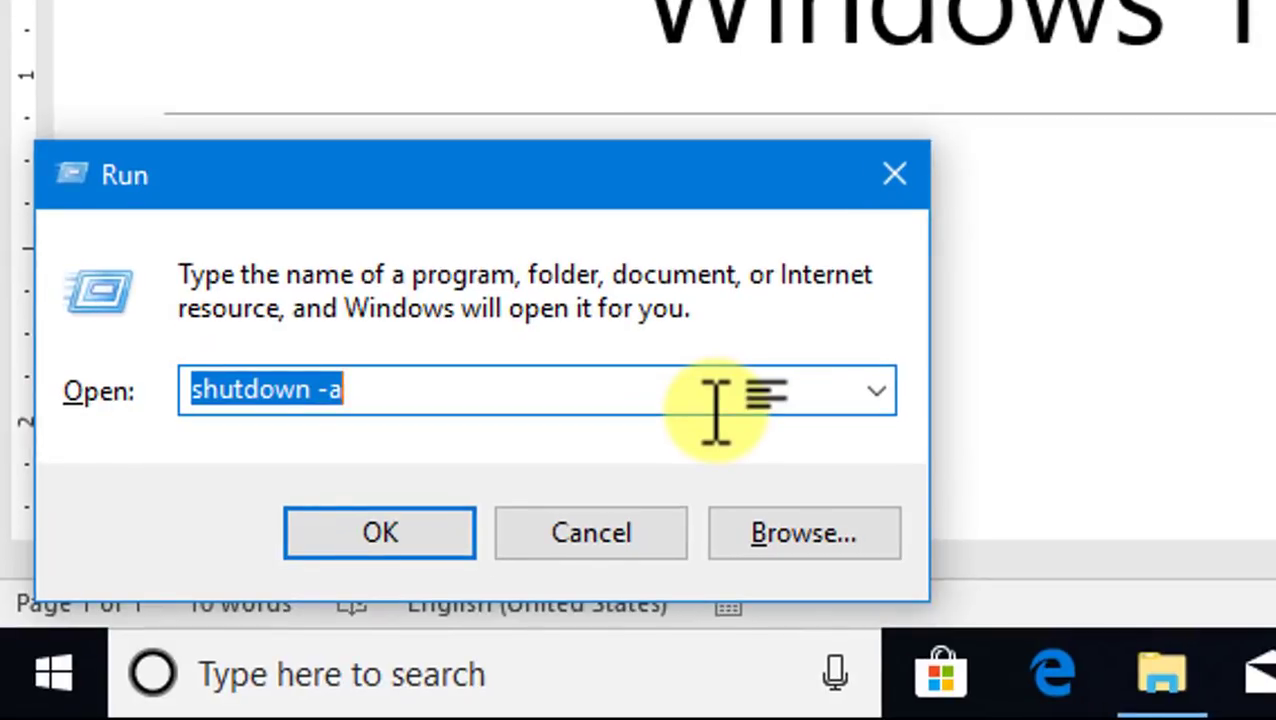
{"action": "type", "text": "task"}
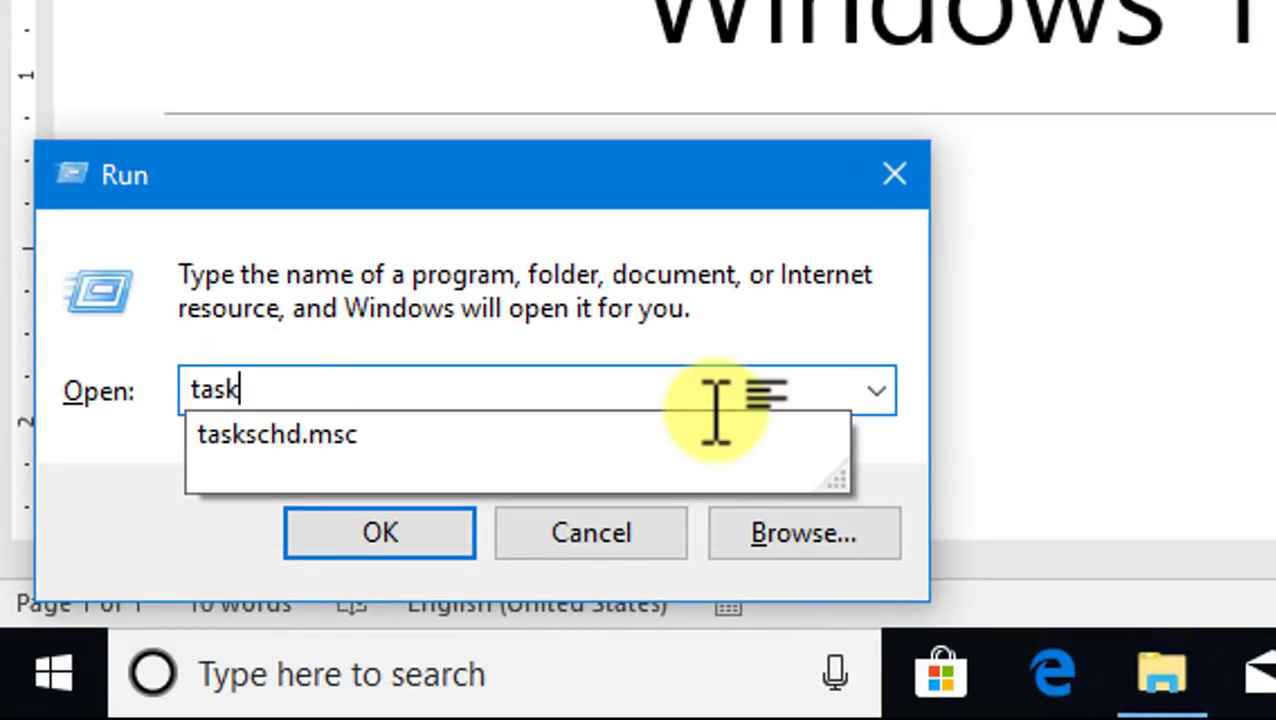
{"action": "key", "text": "Down"}
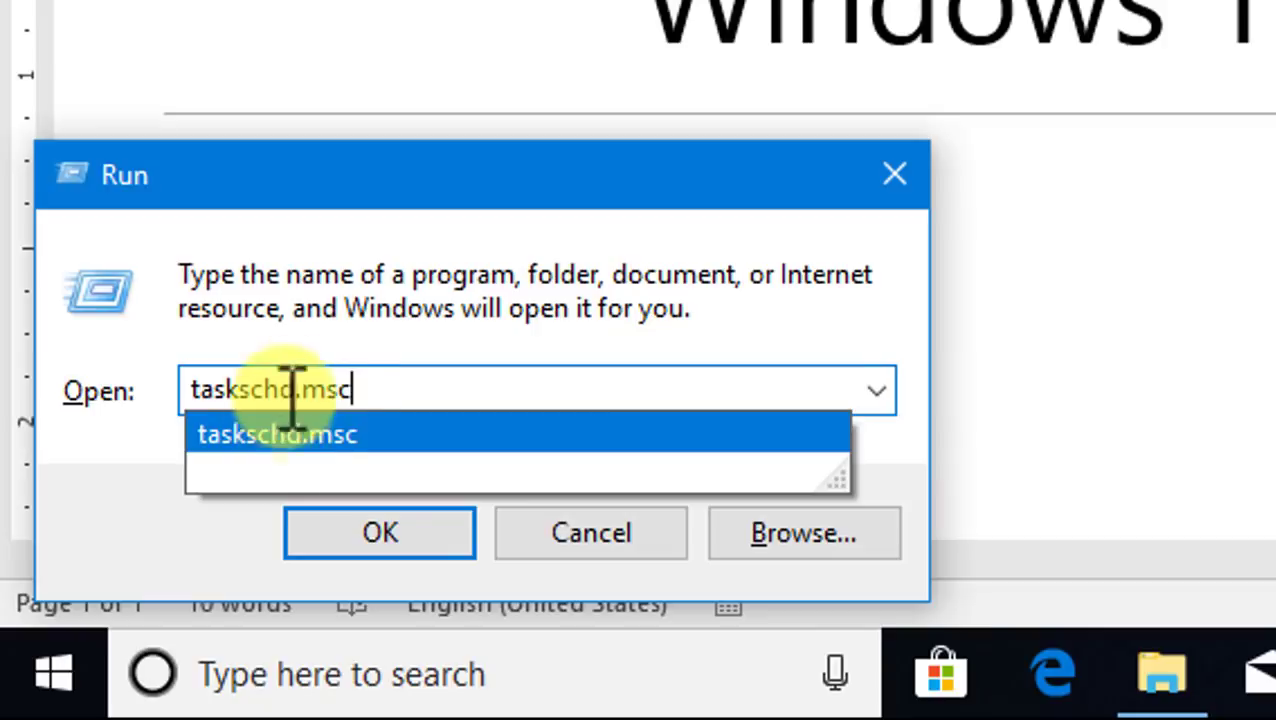
{"action": "left_click", "coordinate": [413, 535]}
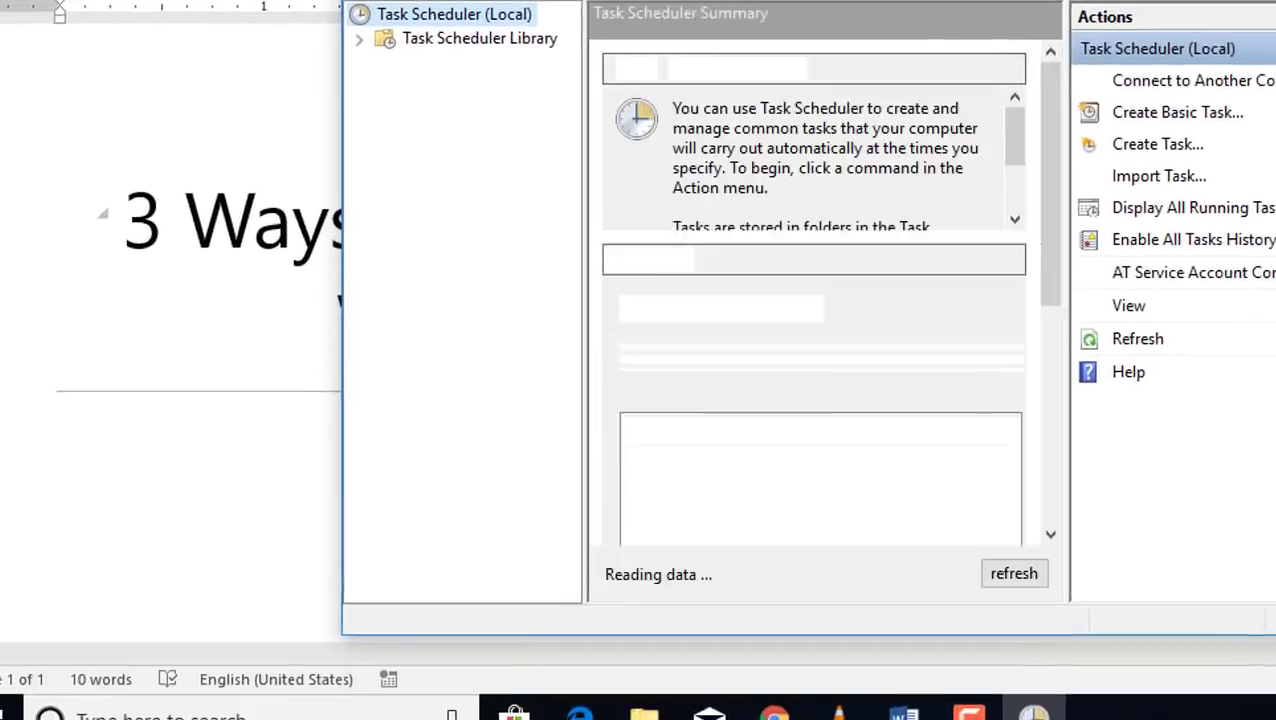
{"action": "left_click", "coordinate": [1097, 15]}
Step: Find Task Scheduler through the Windows search with the term "task" and open it
{"action": "left_click", "coordinate": [20, 700]}
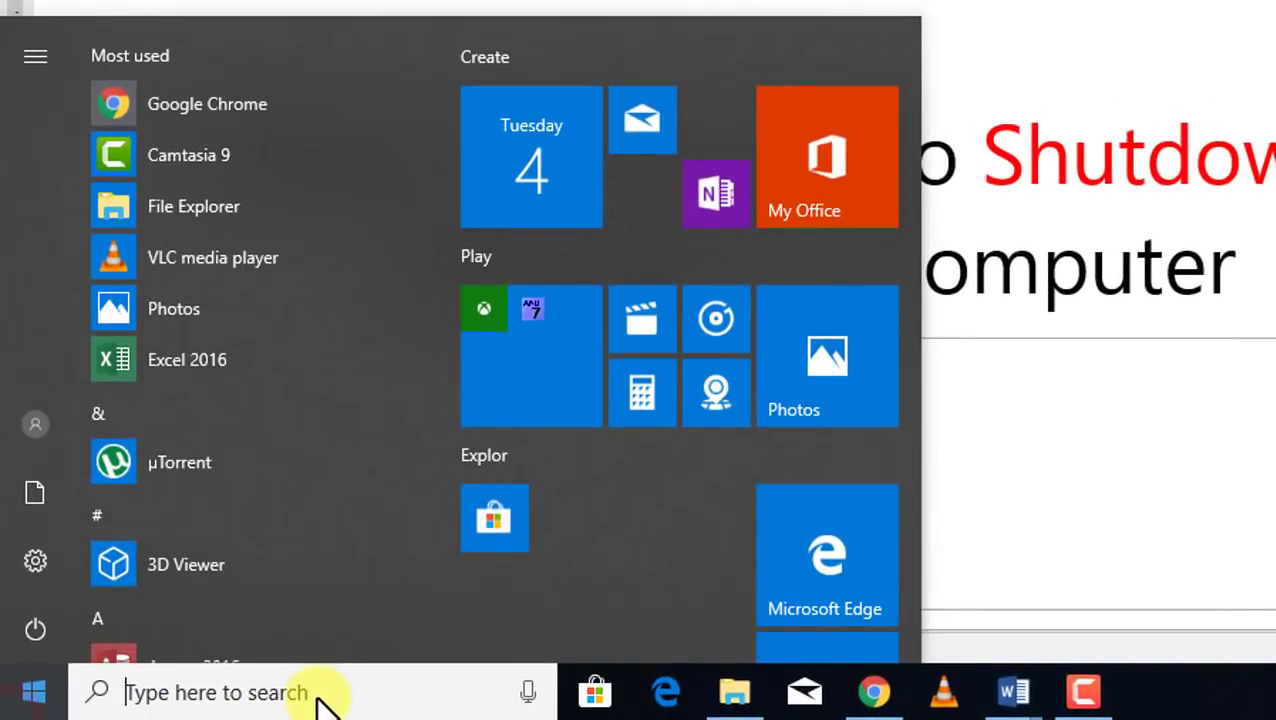
{"action": "type", "text": "task"}
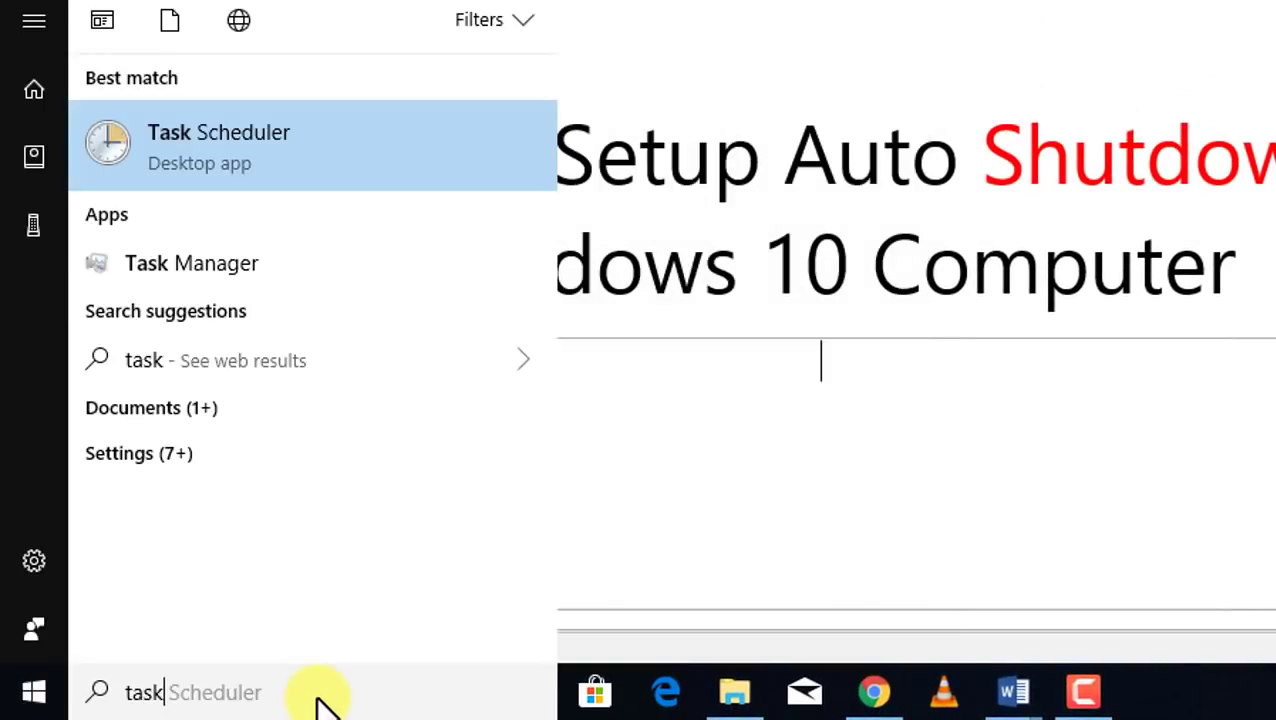
{"action": "left_click", "coordinate": [216, 148]}
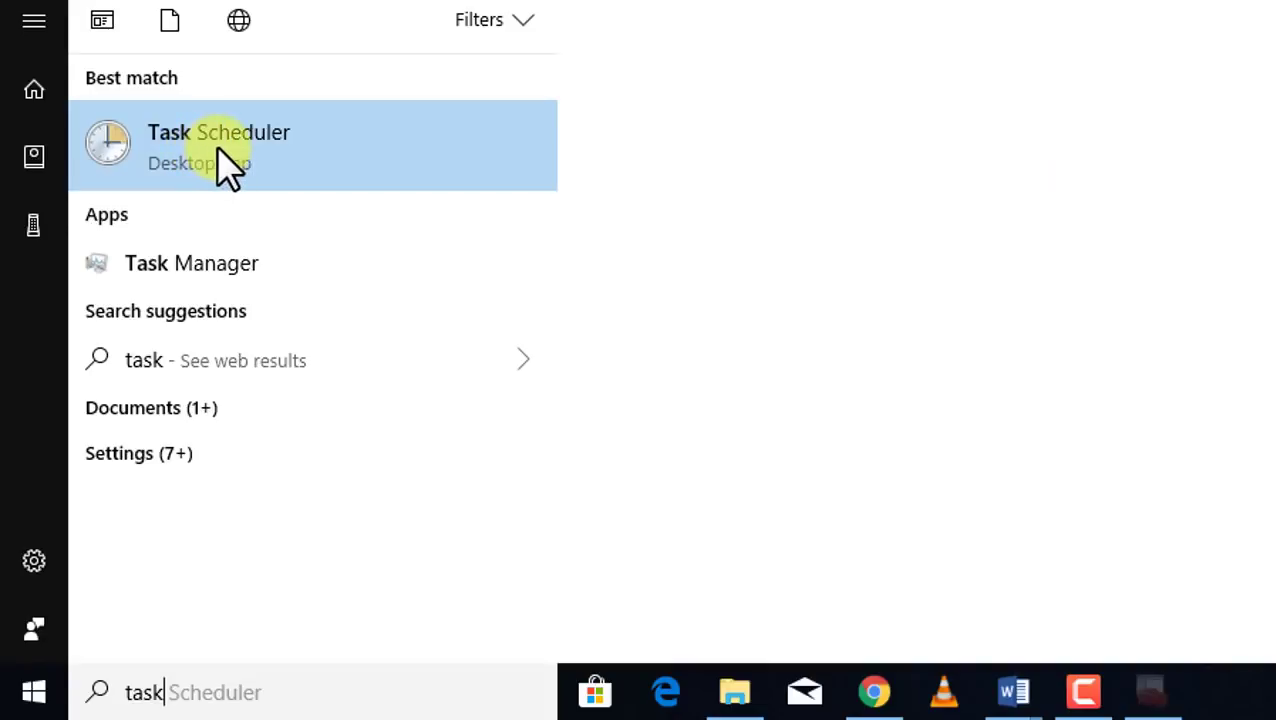
{"action": "left_click", "coordinate": [216, 146]}
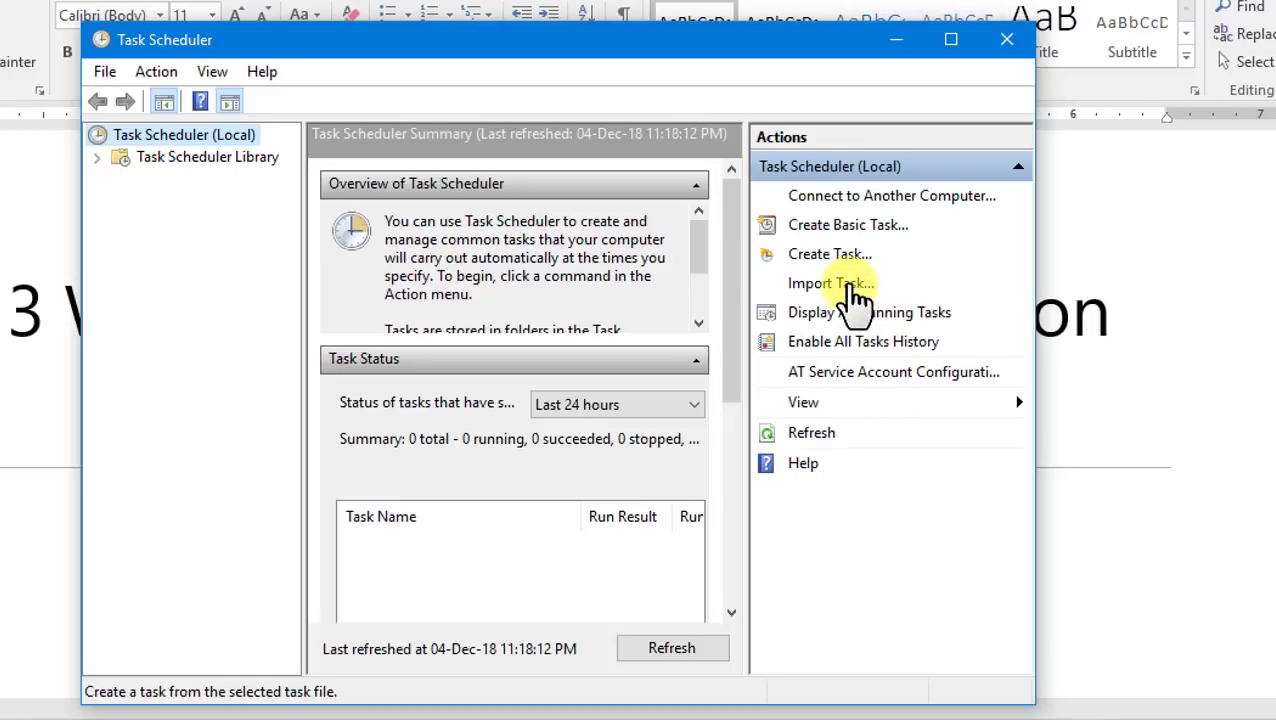
Step: Start a new basic task named "shut down" with an empty description and proceed to its trigger settings
{"action": "left_click", "coordinate": [839, 226]}
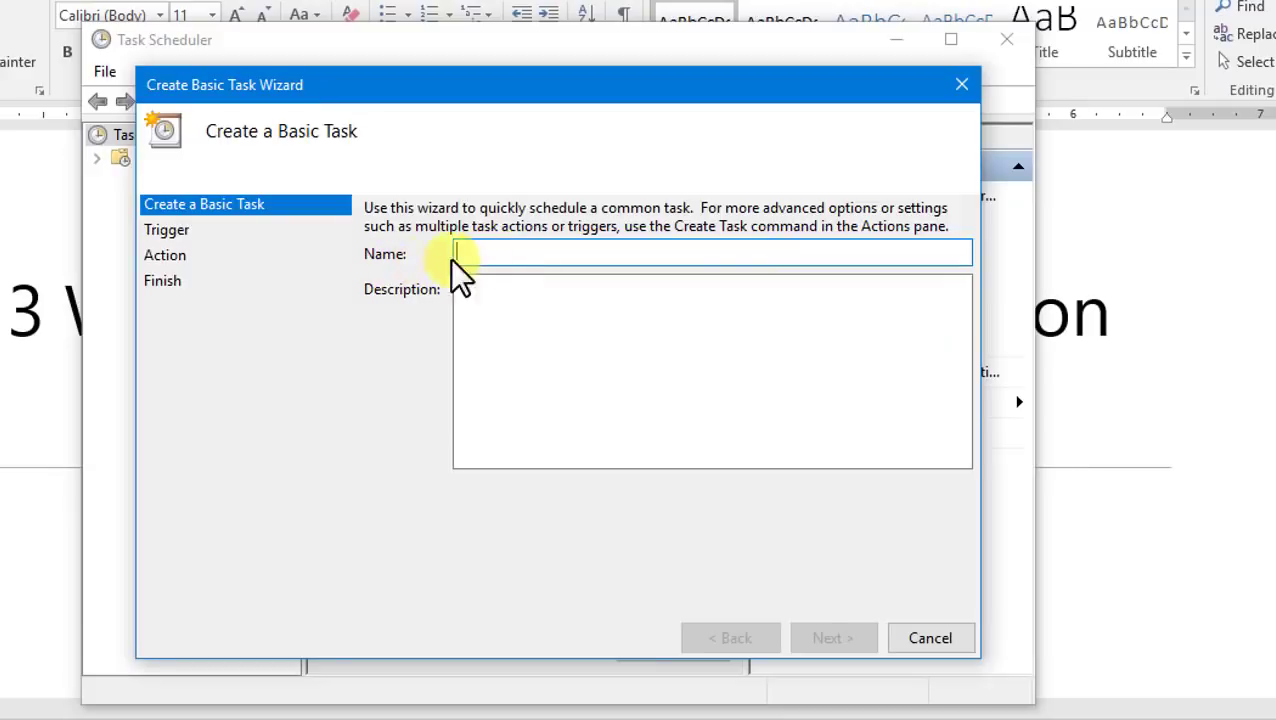
{"action": "left_click", "coordinate": [497, 254]}
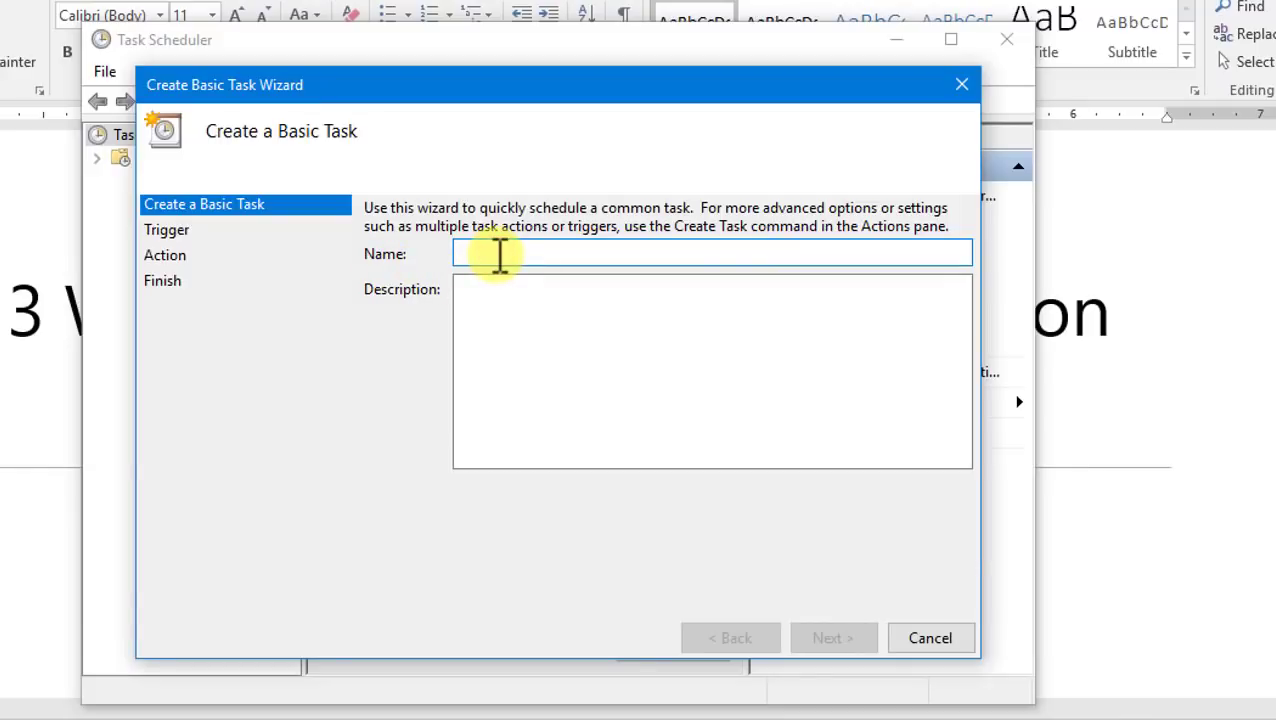
{"action": "type", "text": "shut down"}
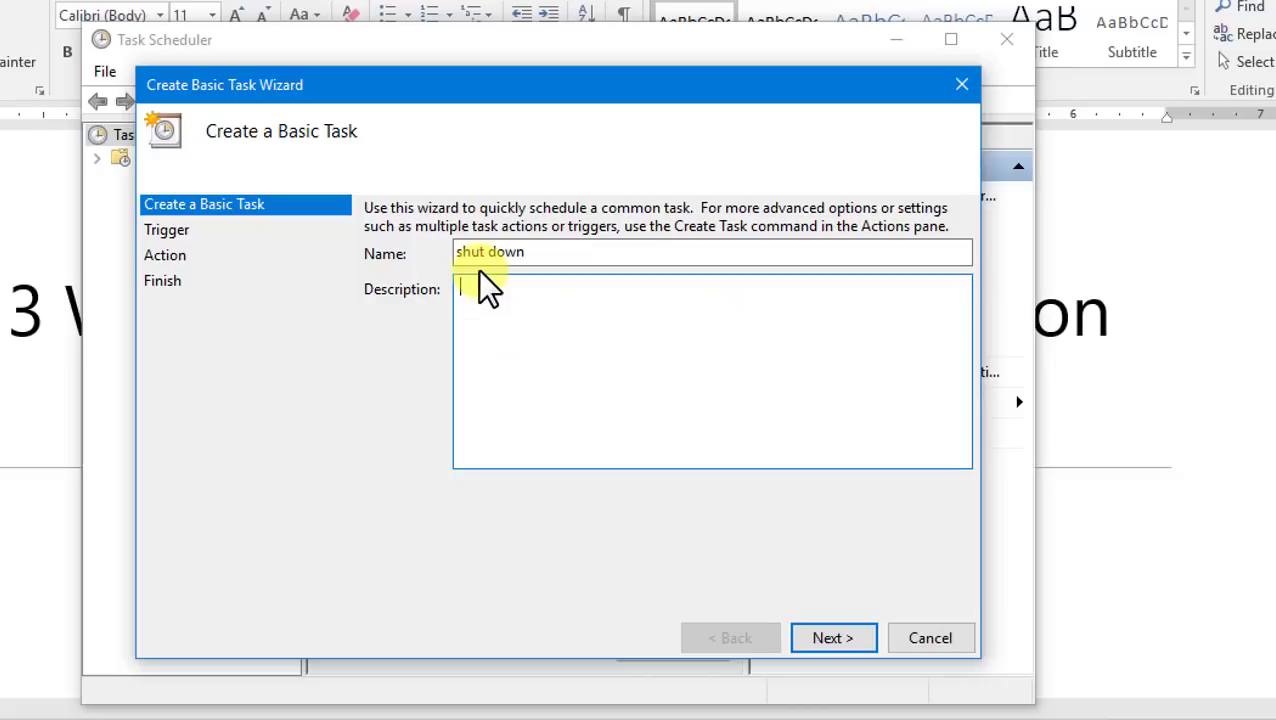
{"action": "left_click", "coordinate": [480, 300]}
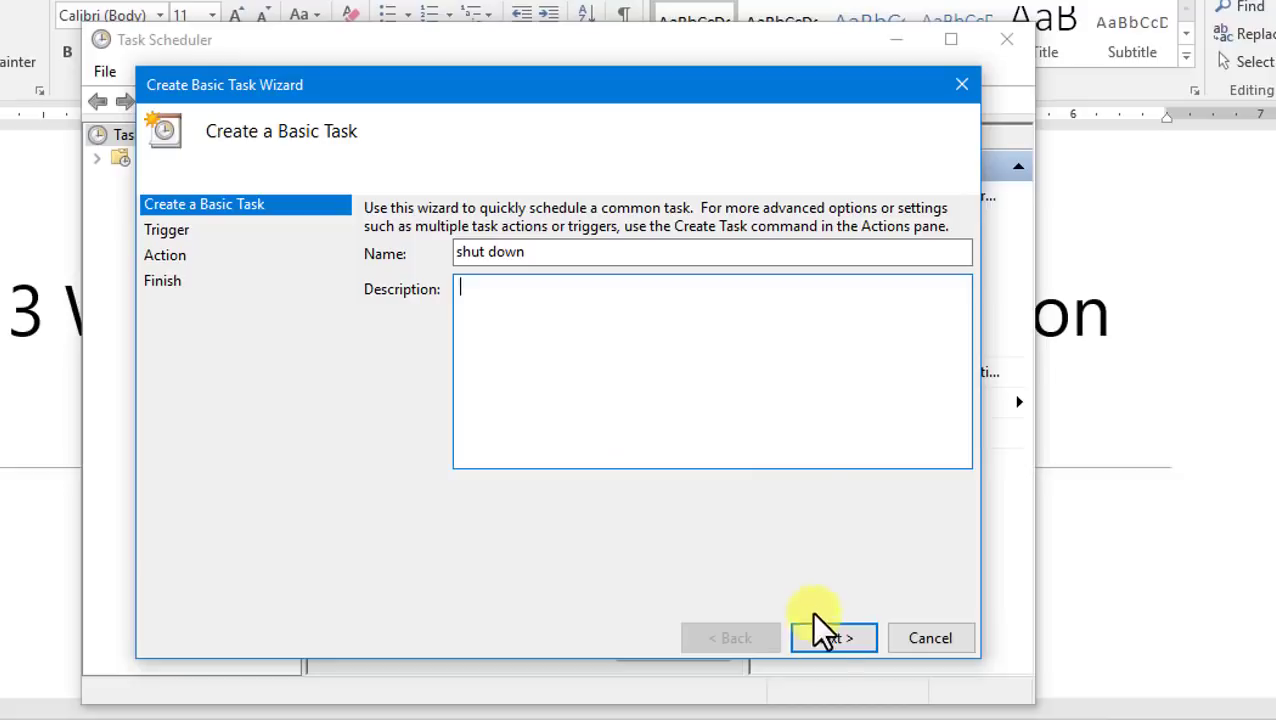
{"action": "left_click", "coordinate": [820, 642]}
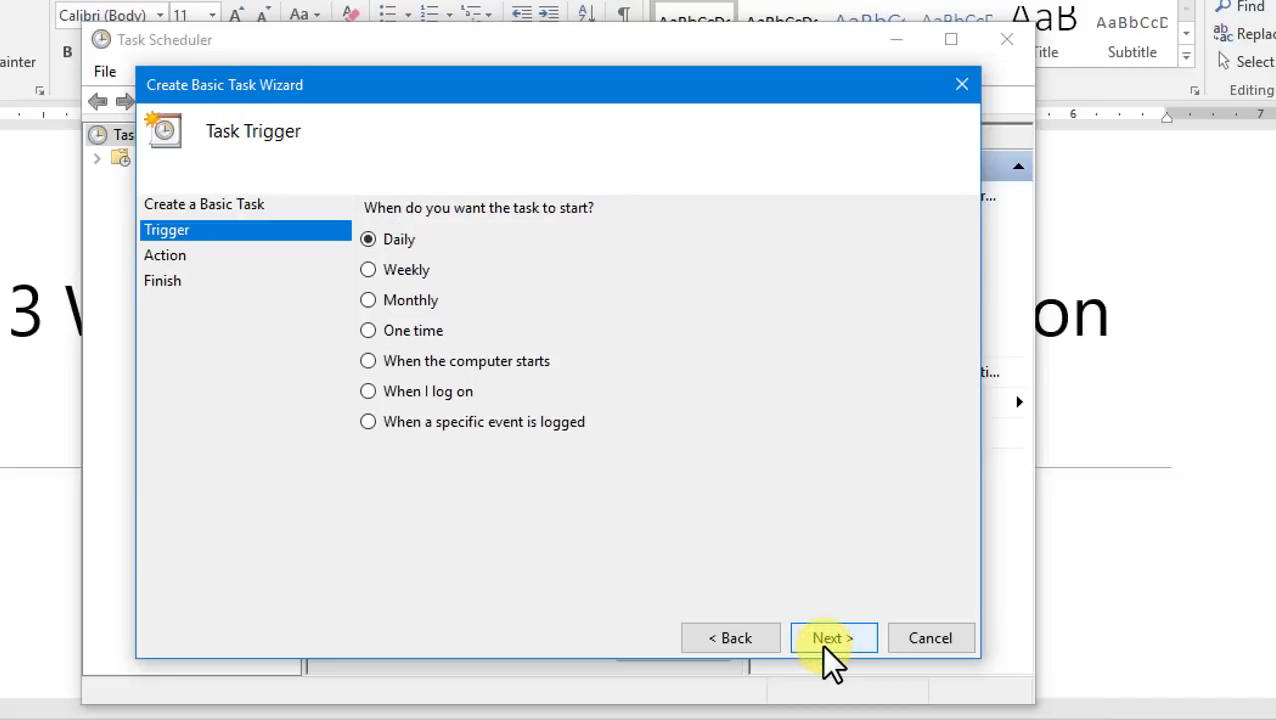
Step: Set the task to trigger one time, starting on 04-Dec-18 at 11:30:07 PM
{"action": "left_click", "coordinate": [369, 331]}
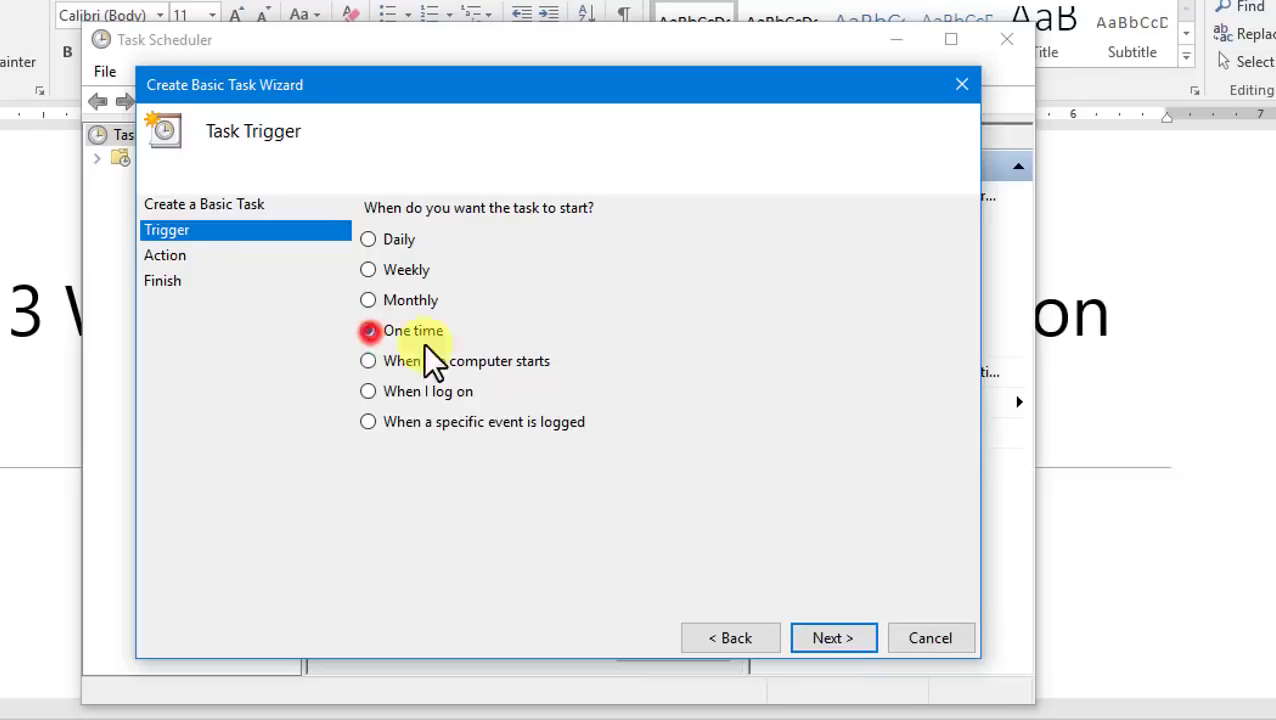
{"action": "left_click", "coordinate": [834, 638]}
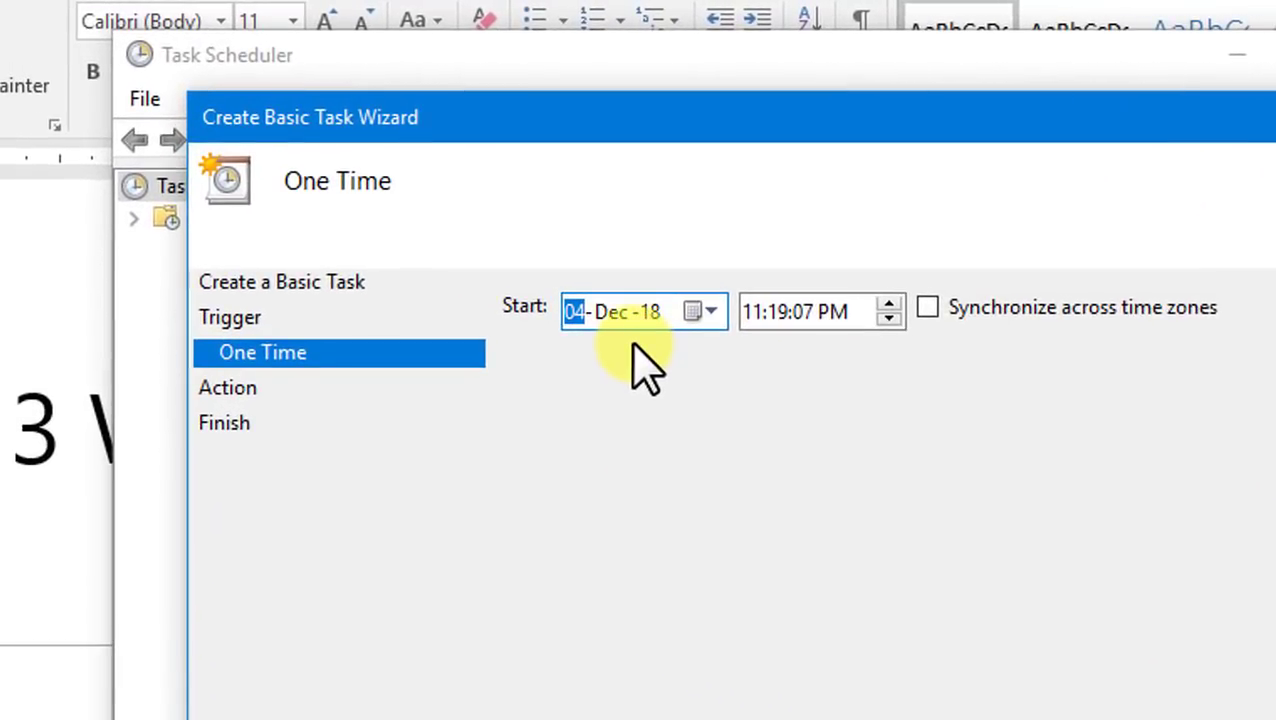
{"action": "left_click", "coordinate": [699, 311]}
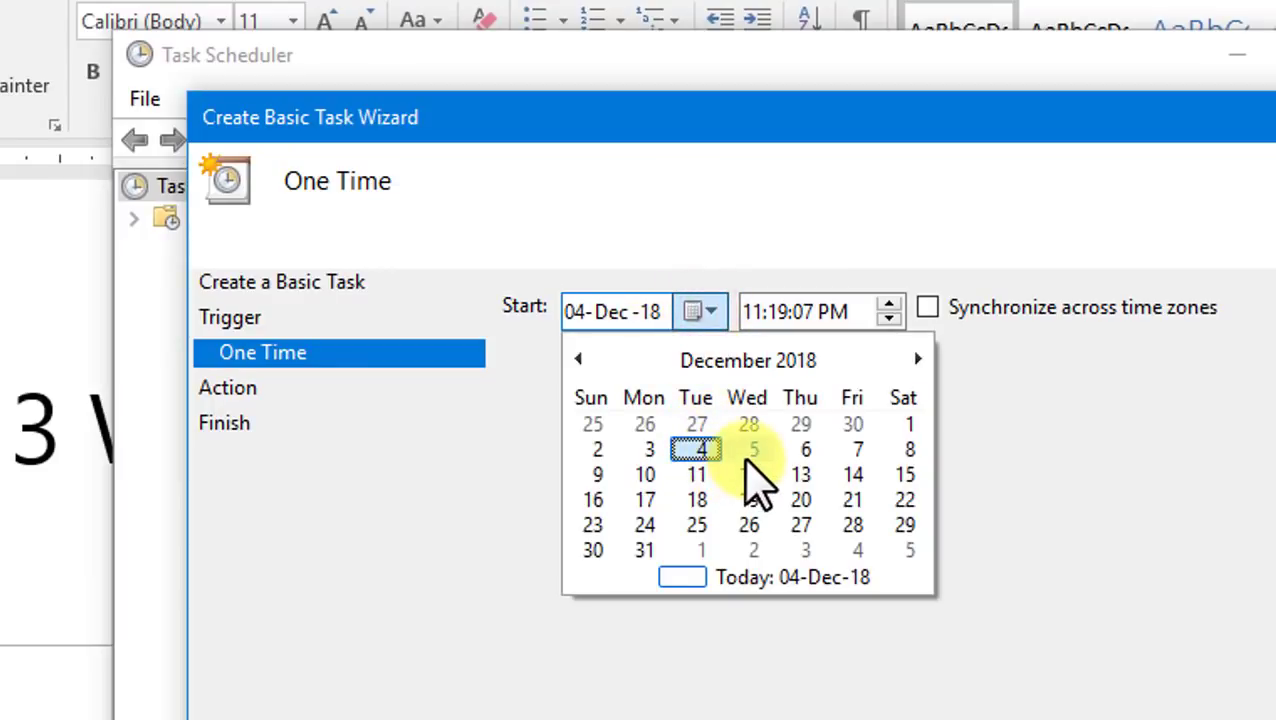
{"action": "left_click", "coordinate": [698, 452]}
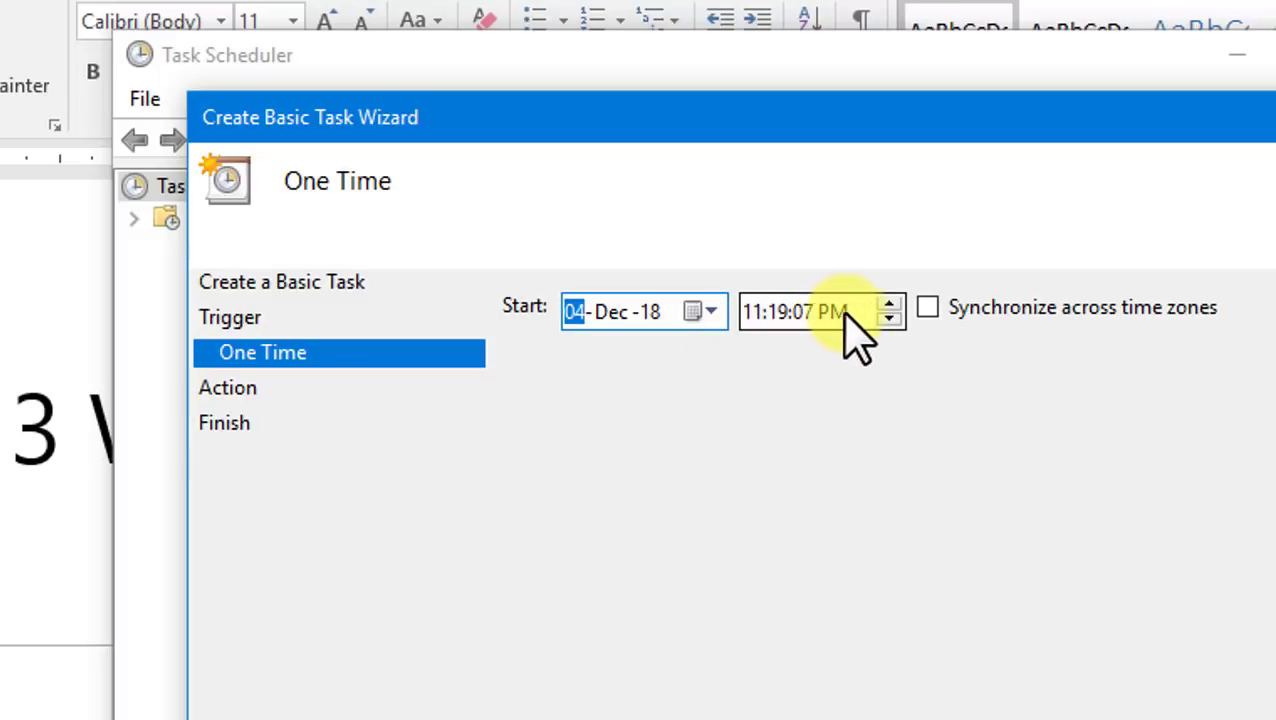
{"action": "left_click", "coordinate": [757, 315]}
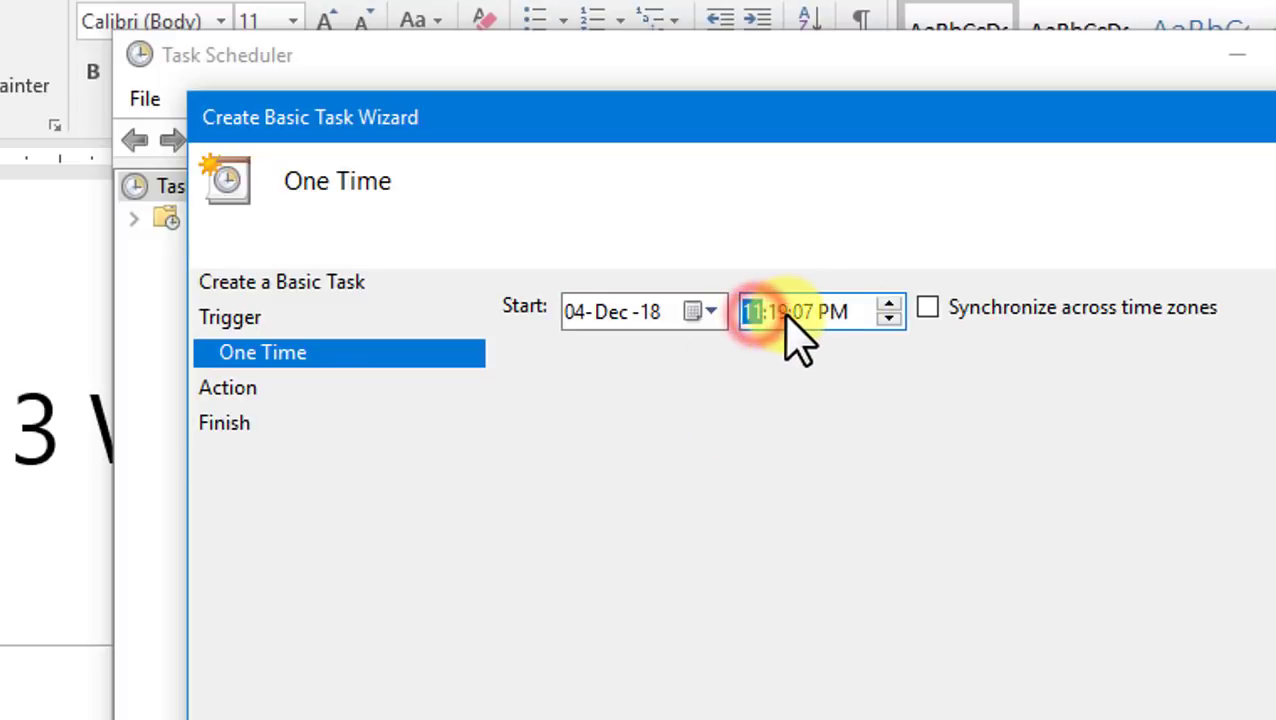
{"action": "left_click", "coordinate": [805, 314]}
{"action": "left_click", "coordinate": [834, 311]}
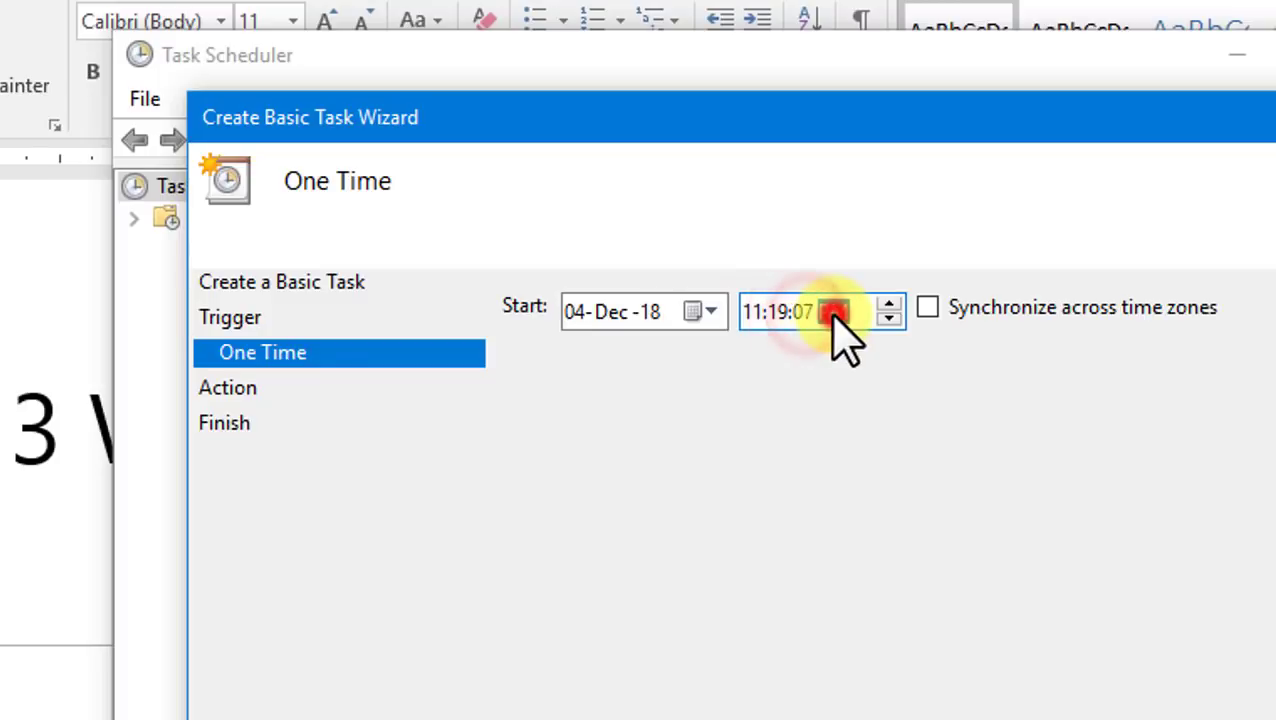
{"action": "left_click", "coordinate": [896, 298]}
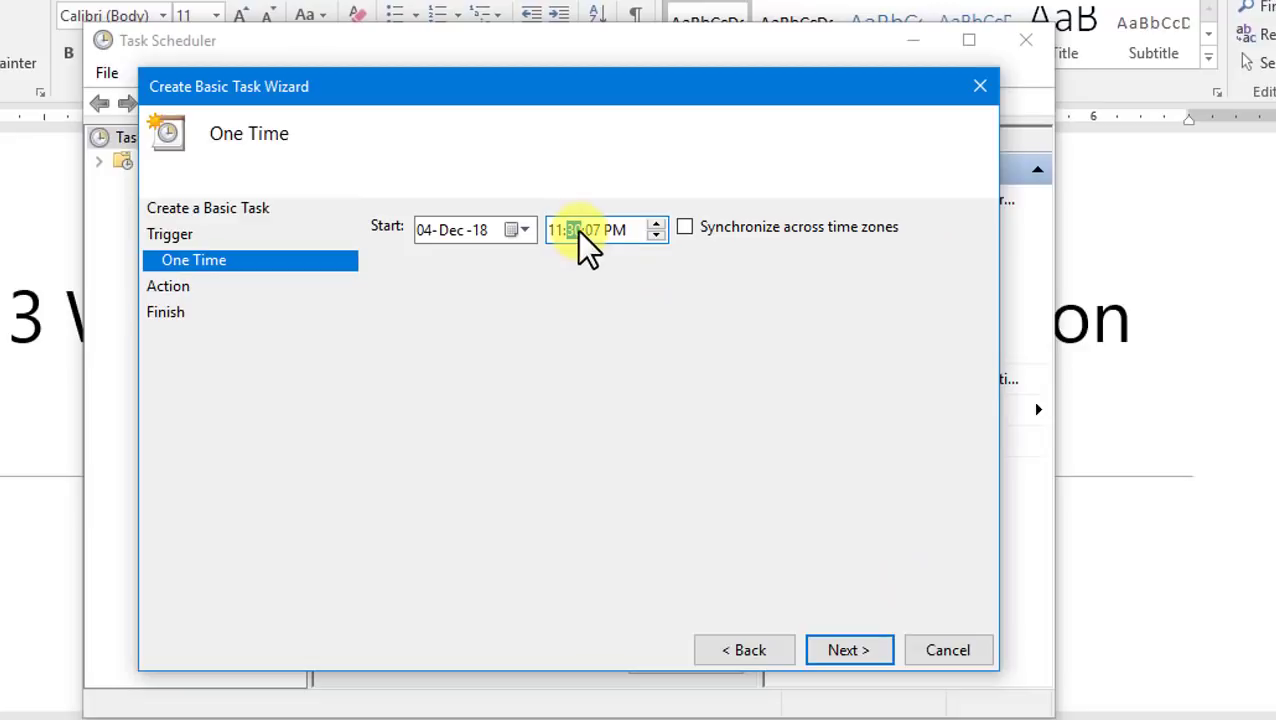
{"action": "left_click", "coordinate": [835, 656]}
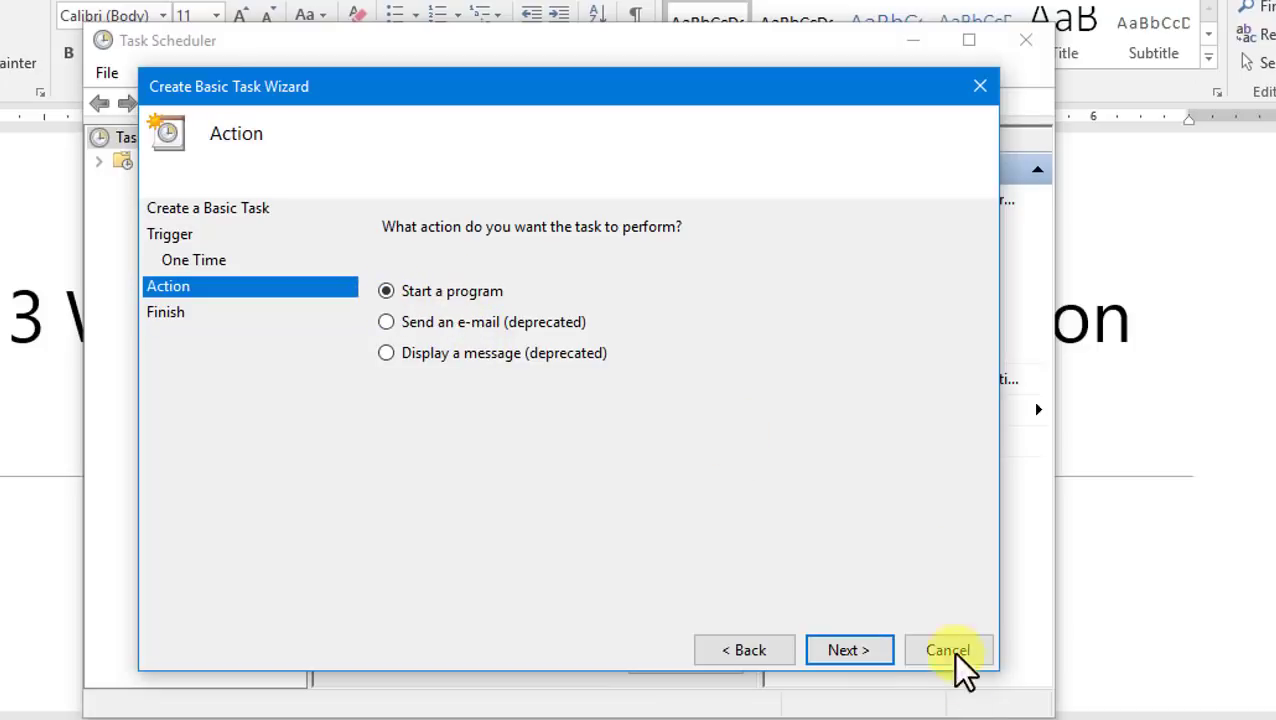
Step: Set the task's action to start a program and choose shutdown.exe from C:\Windows\System32 as the program
{"action": "left_click", "coordinate": [832, 652]}
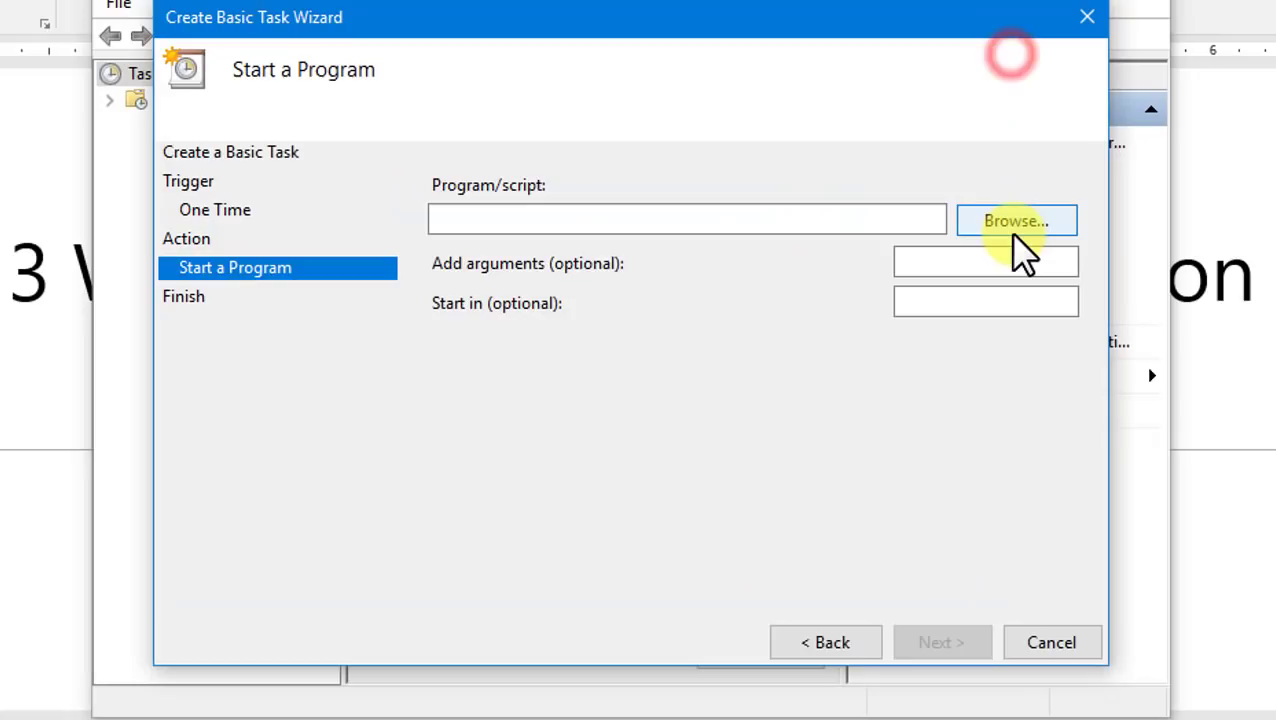
{"action": "left_click", "coordinate": [913, 274]}
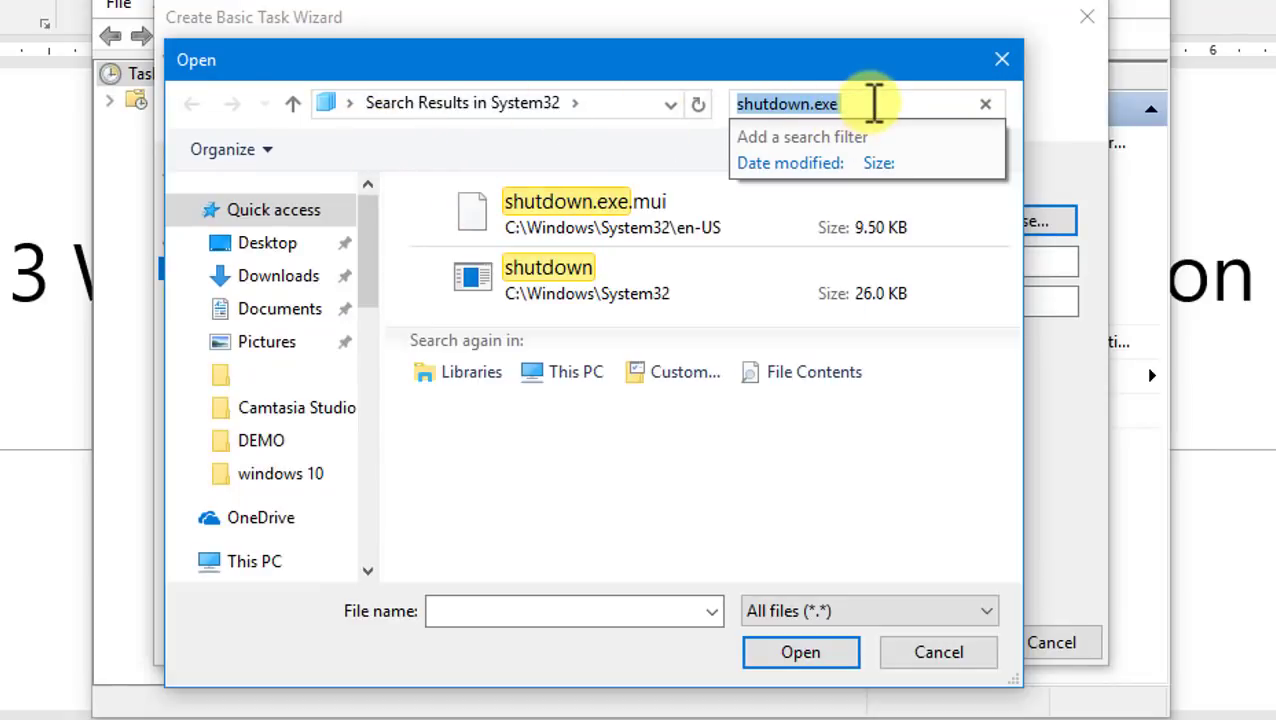
{"action": "left_click", "coordinate": [872, 103]}
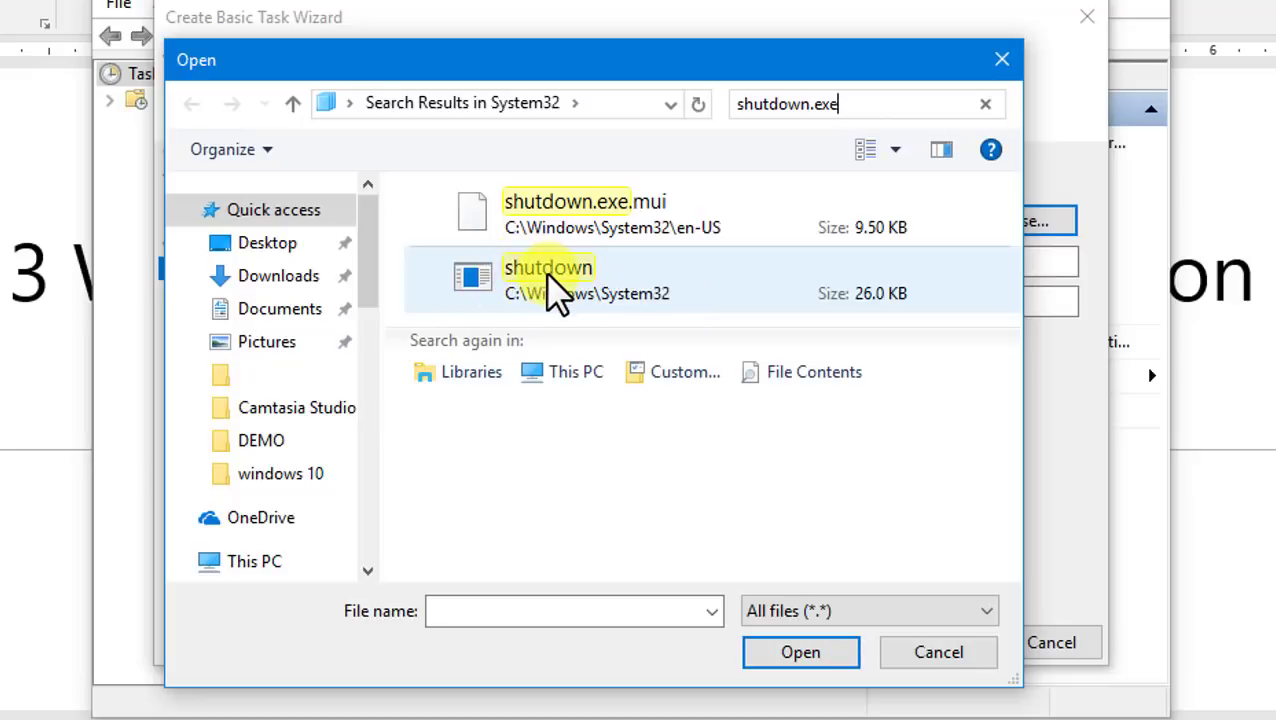
{"action": "left_click", "coordinate": [686, 285]}
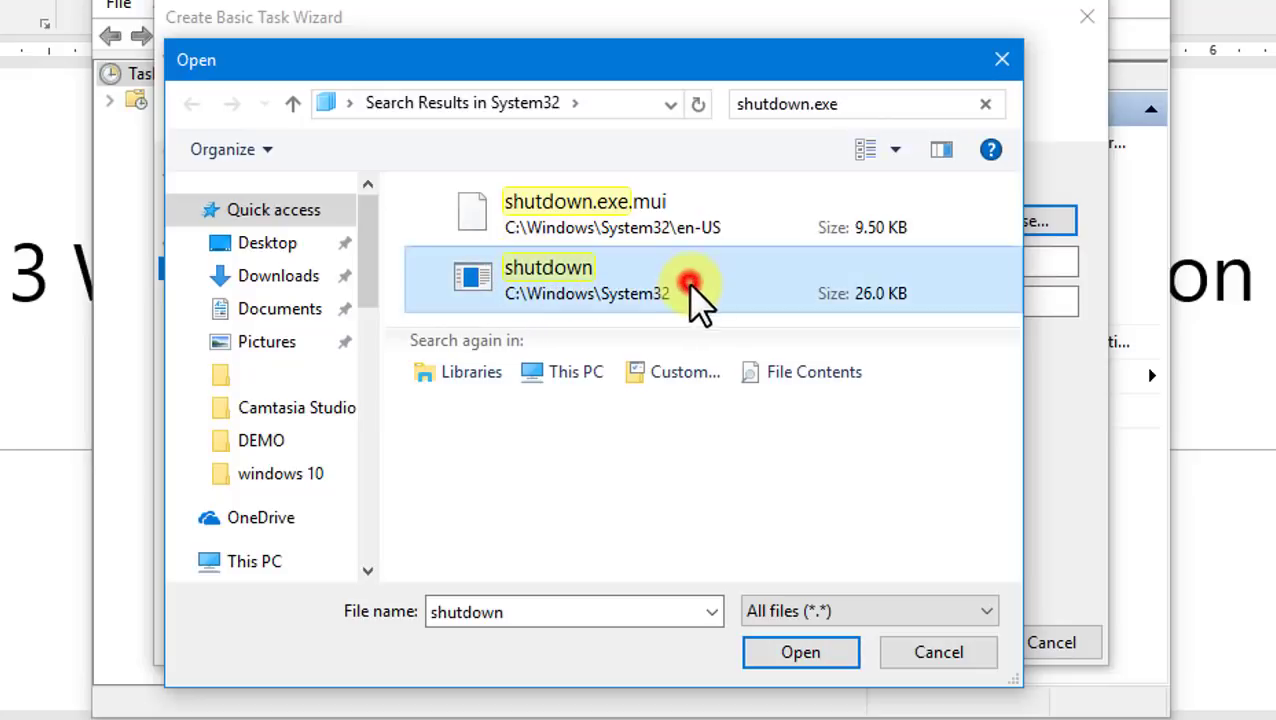
{"action": "left_click", "coordinate": [797, 652]}
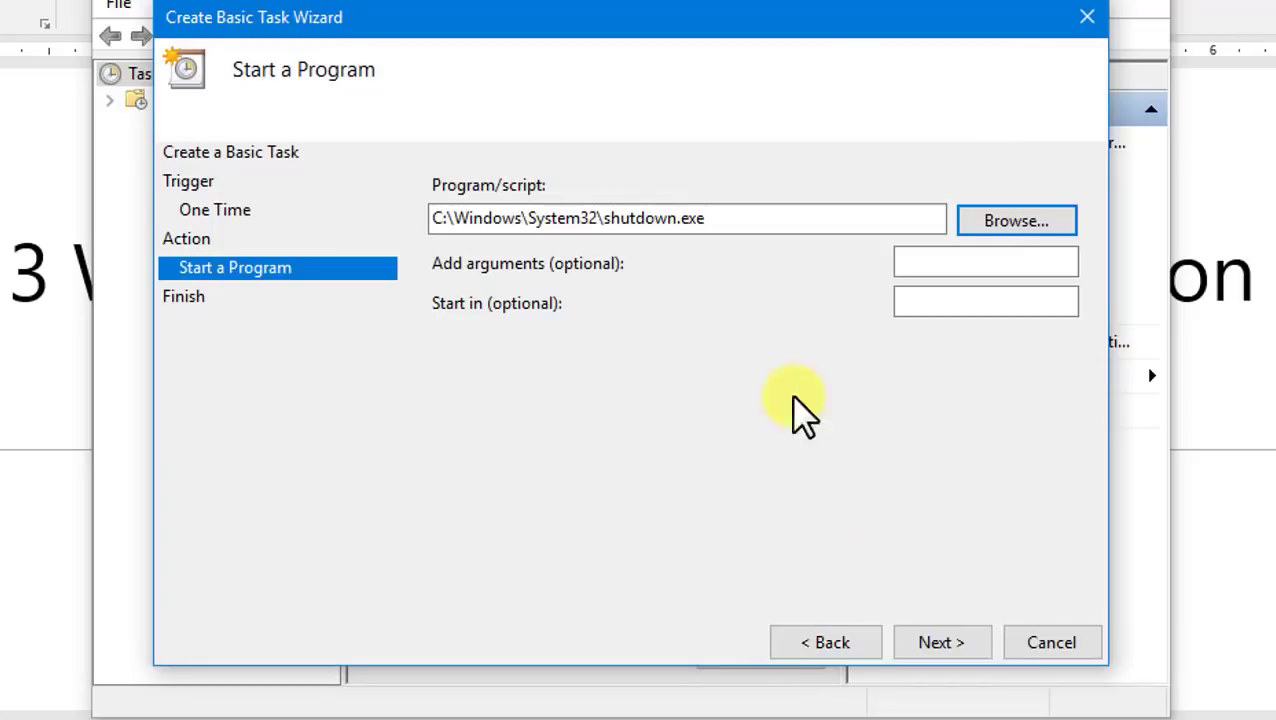
Step: Add the argument -s to the shutdown program and proceed to the task summary
{"action": "left_click_drag", "start_coordinate": [760, 218], "coordinate": [329, 215]}
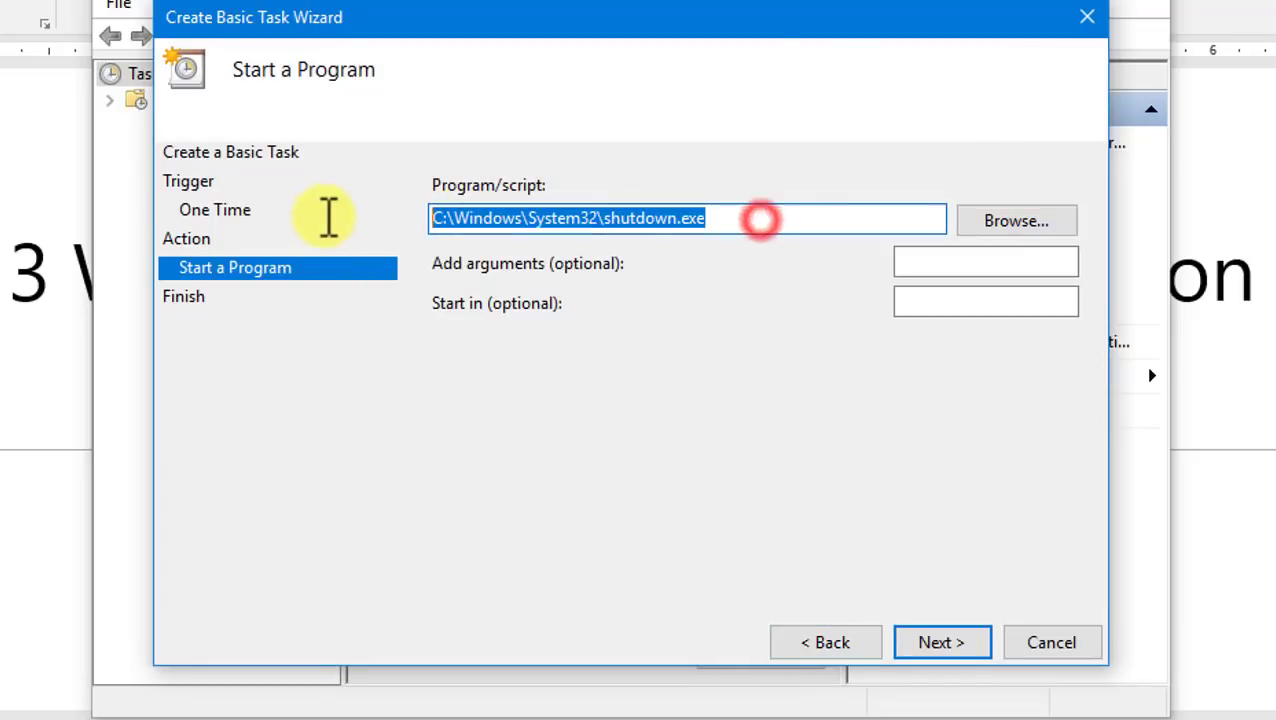
{"action": "left_click", "coordinate": [715, 294]}
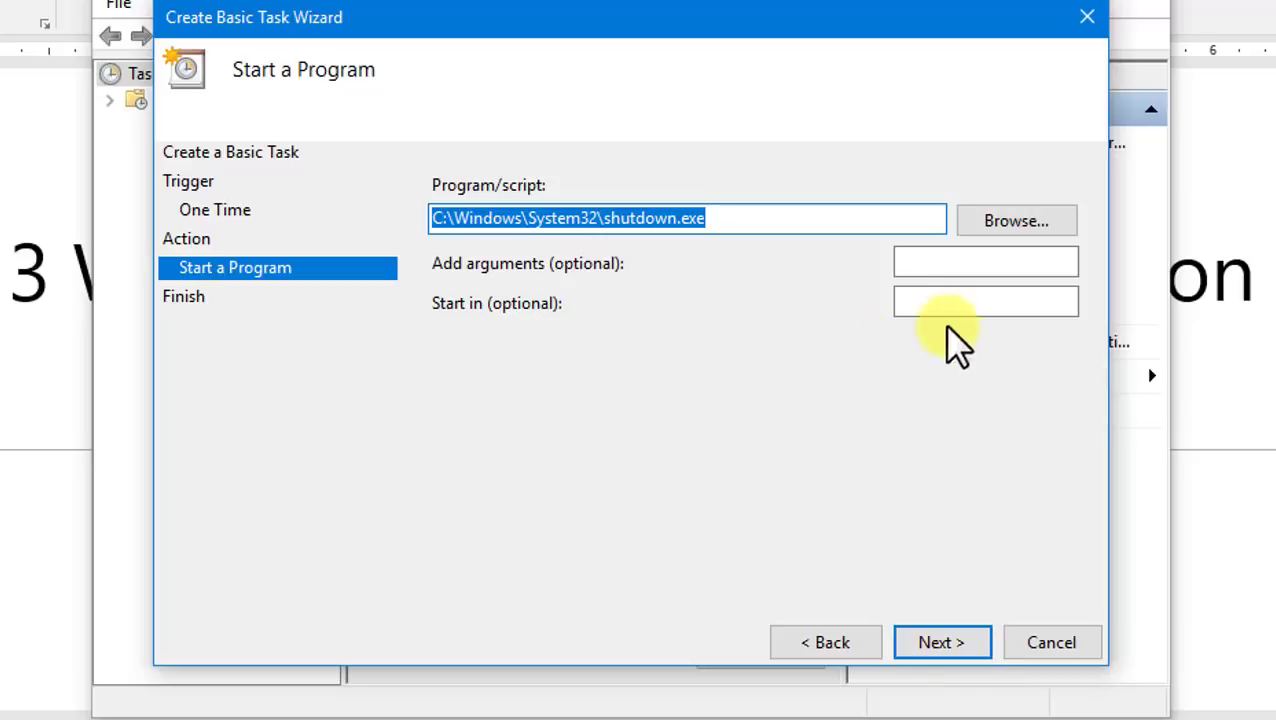
{"action": "left_click", "coordinate": [945, 268]}
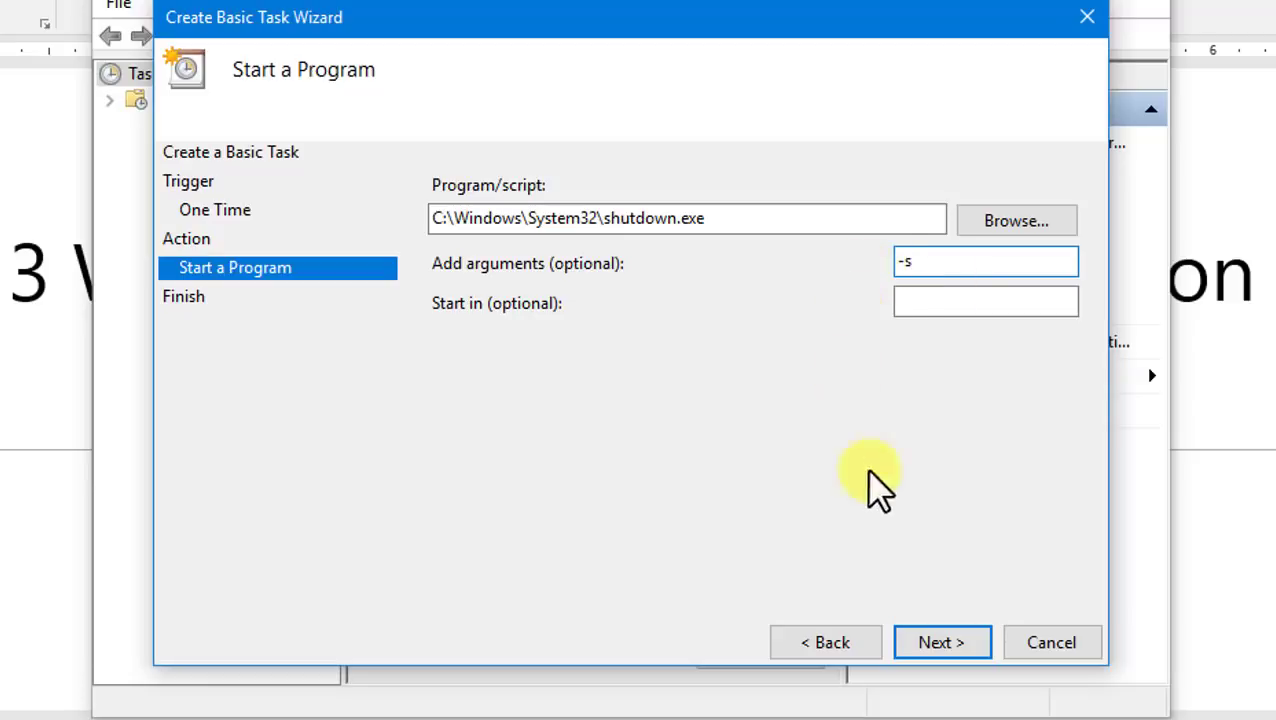
{"action": "left_click", "coordinate": [940, 642]}
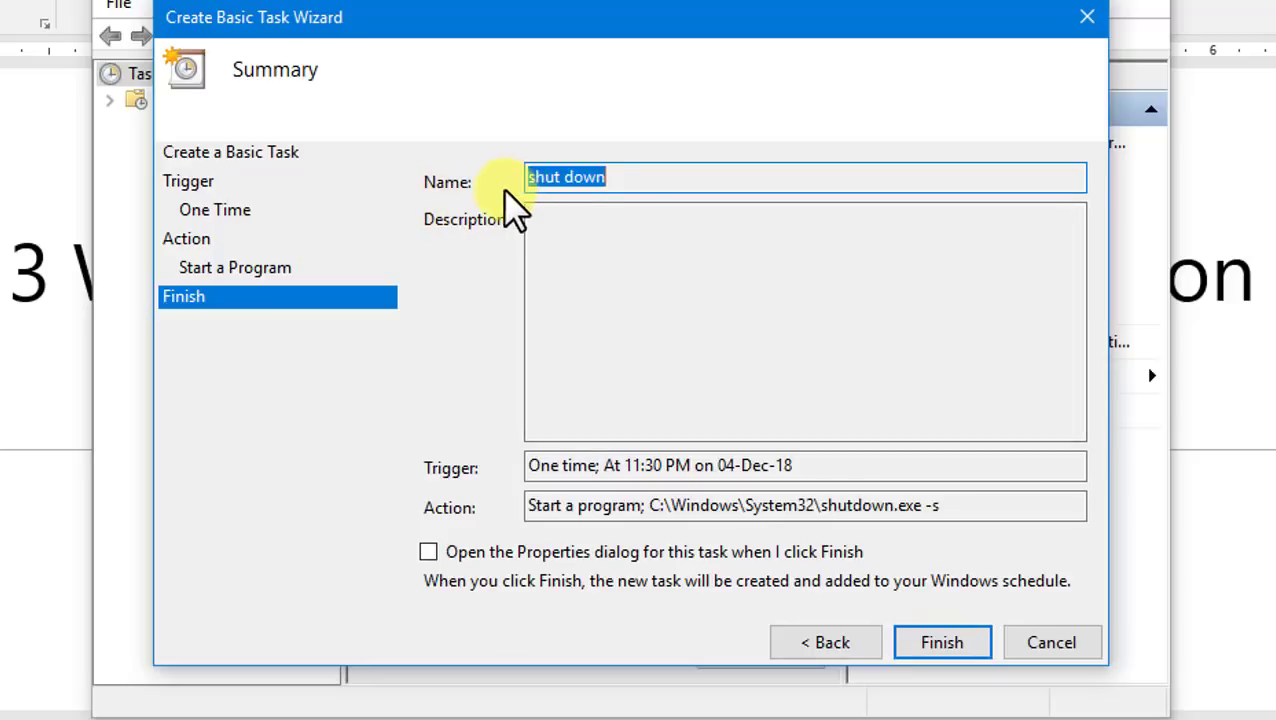
Step: Review the name, description, trigger and action in the summary and try to create the task under the name "shut down"
{"action": "left_click", "coordinate": [650, 183]}
{"action": "left_click", "coordinate": [576, 246]}
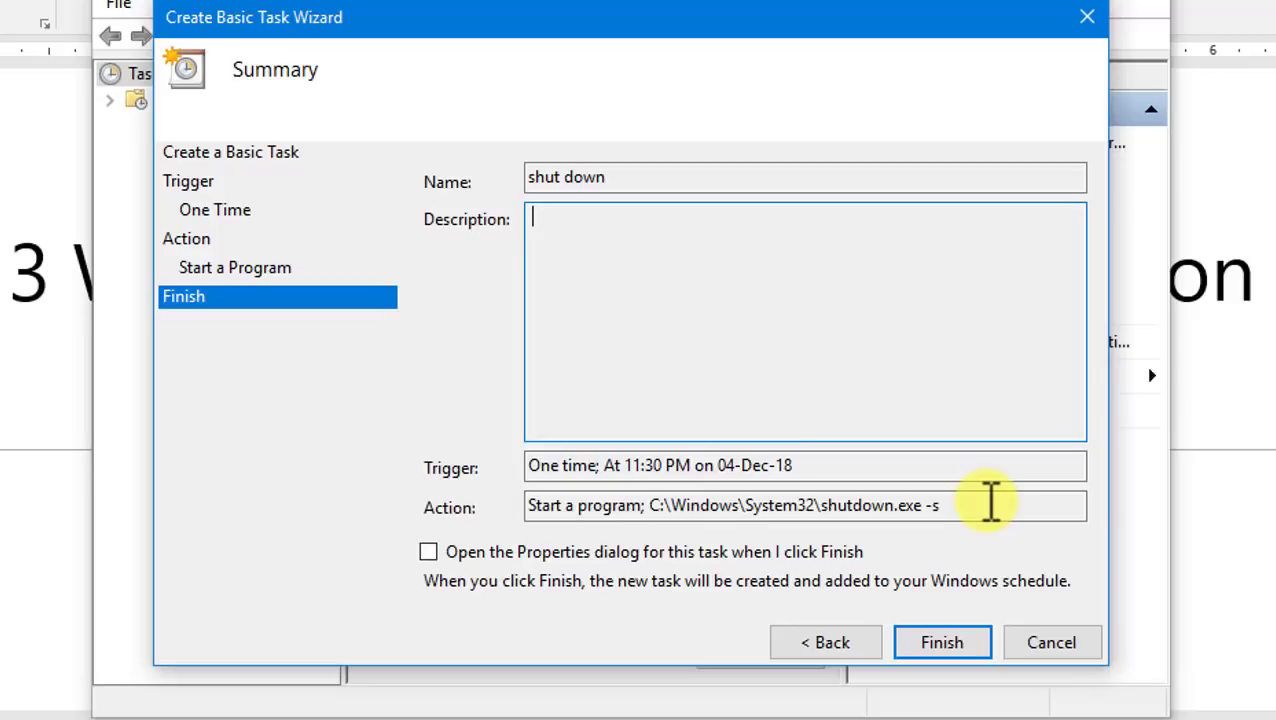
{"action": "left_click_drag", "start_coordinate": [983, 503], "coordinate": [470, 507]}
{"action": "left_click", "coordinate": [985, 468]}
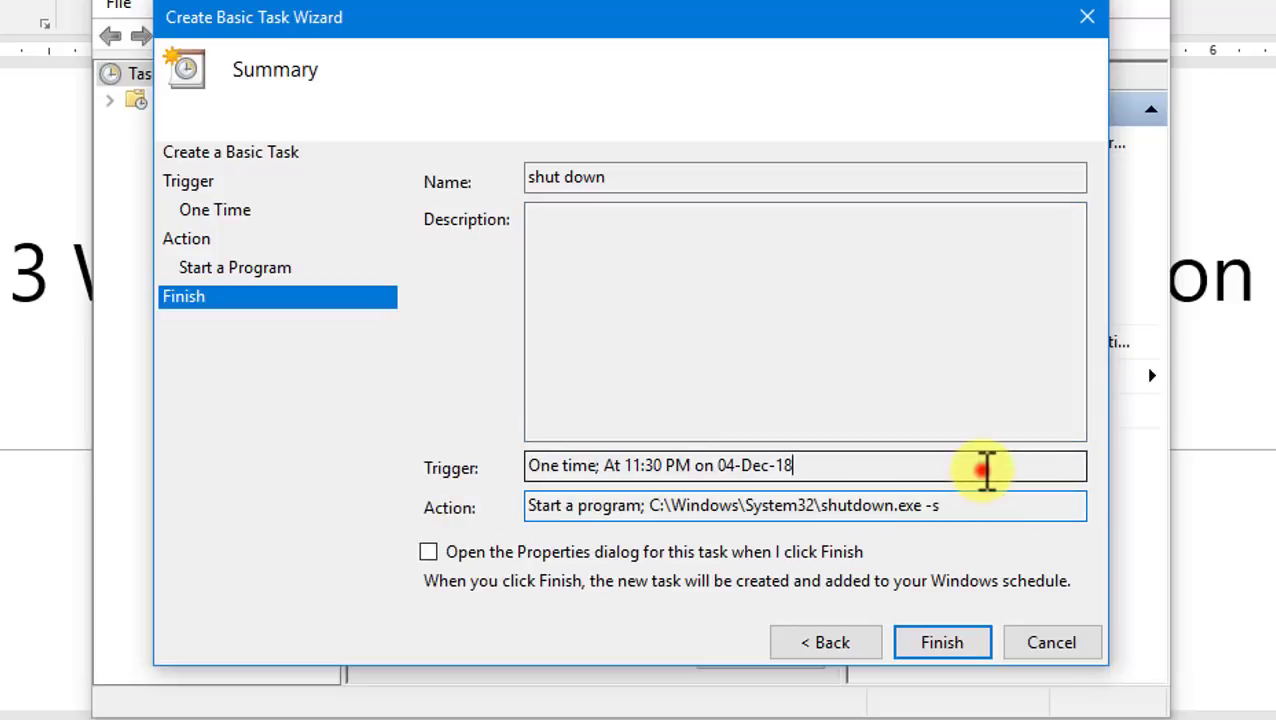
{"action": "left_click", "coordinate": [948, 643]}
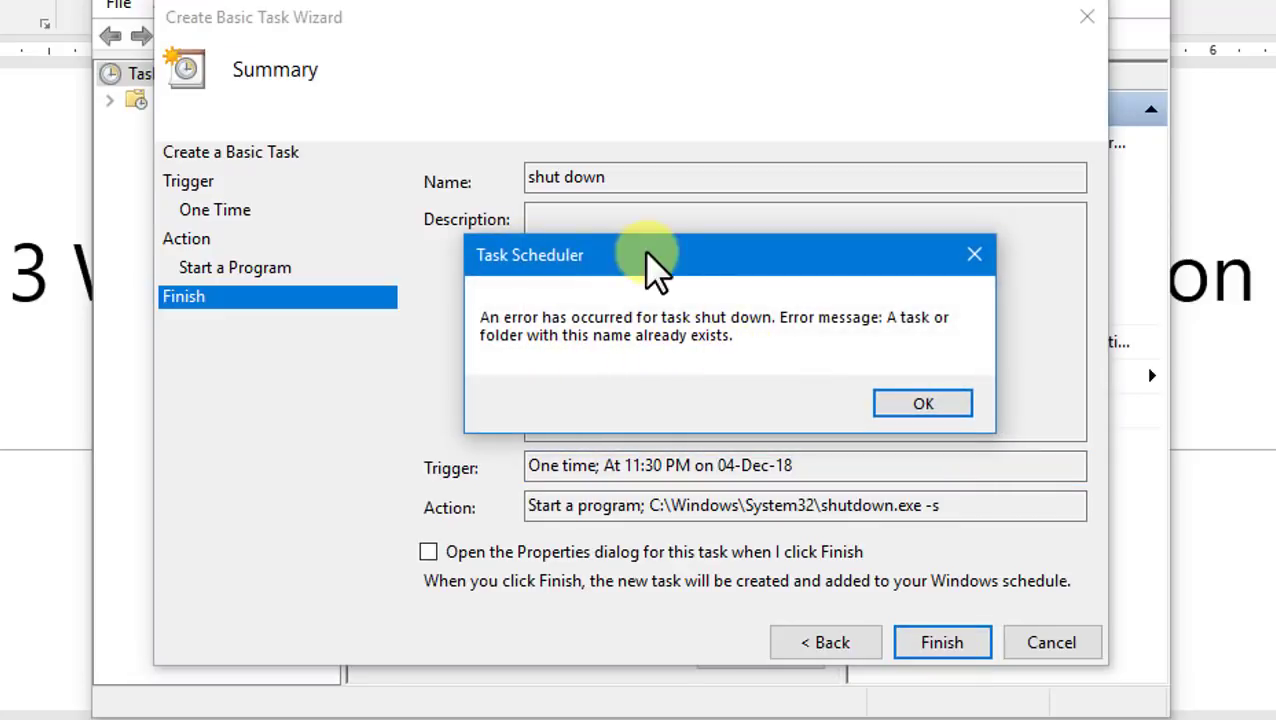
{"action": "left_click", "coordinate": [975, 254]}
Step: Return to the wizard's first page and rename the task as "shut down2"
{"action": "left_click", "coordinate": [614, 179]}
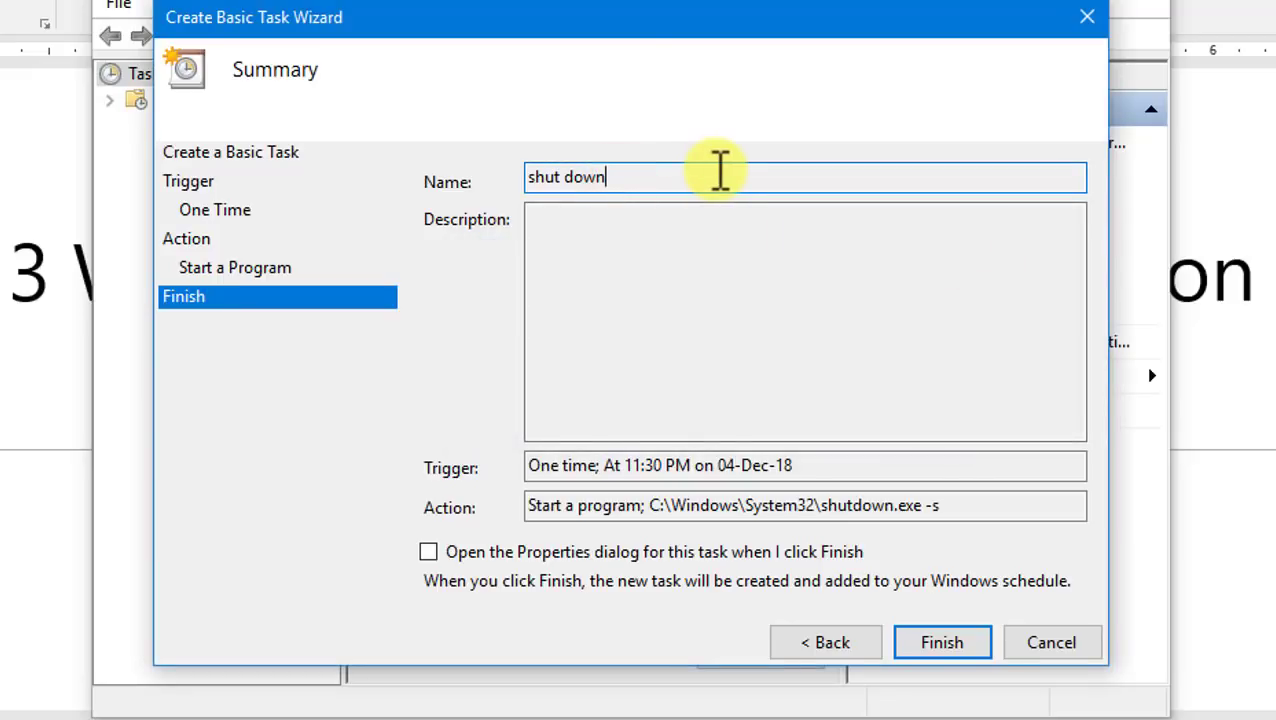
{"action": "left_click", "coordinate": [829, 645]}
{"action": "left_click", "coordinate": [829, 645]}
{"action": "left_click", "coordinate": [829, 645]}
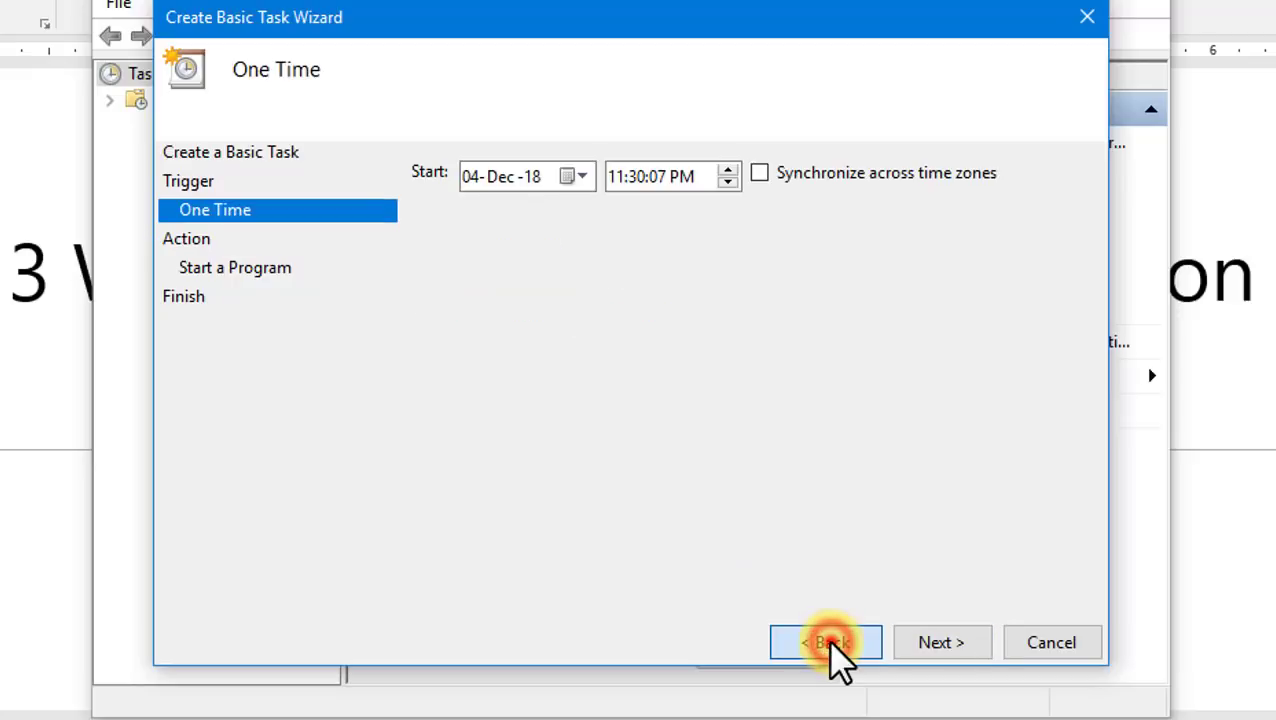
{"action": "left_click", "coordinate": [829, 645]}
{"action": "left_click", "coordinate": [829, 645]}
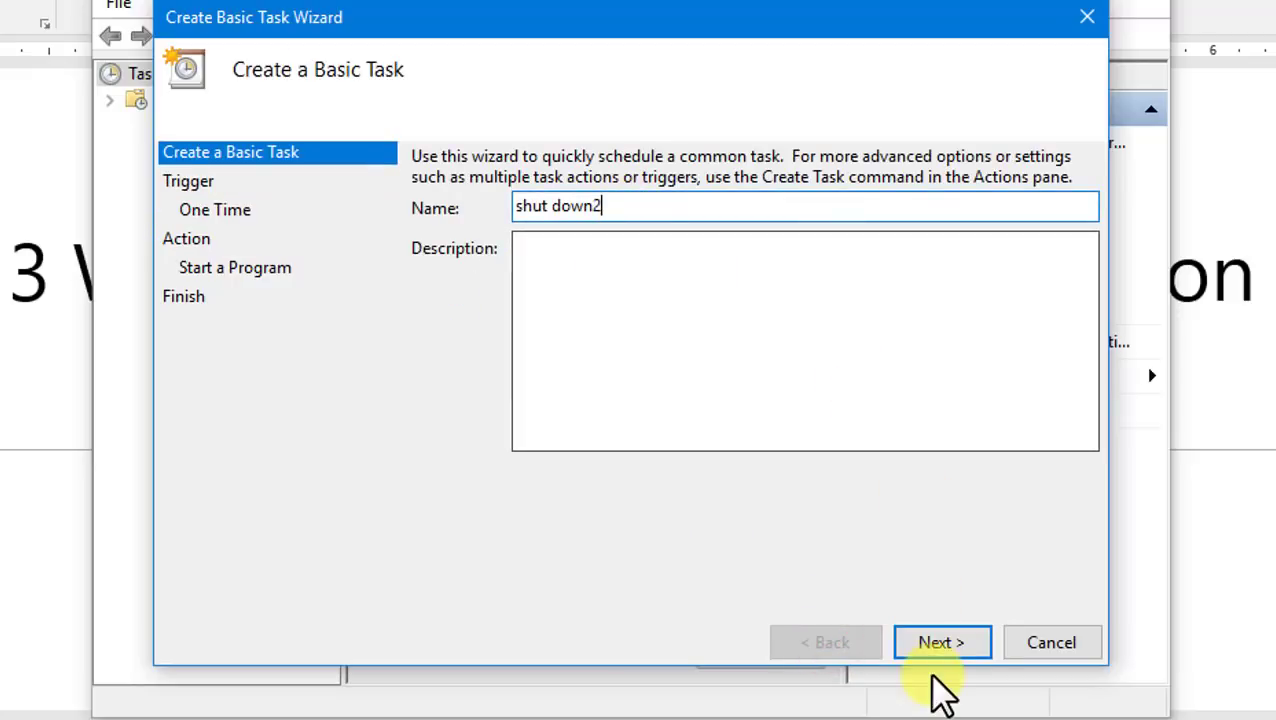
Step: Create the renamed task with the existing one-time trigger and shutdown action, and close Task Scheduler
{"action": "left_click", "coordinate": [938, 645]}
{"action": "left_click", "coordinate": [940, 643]}
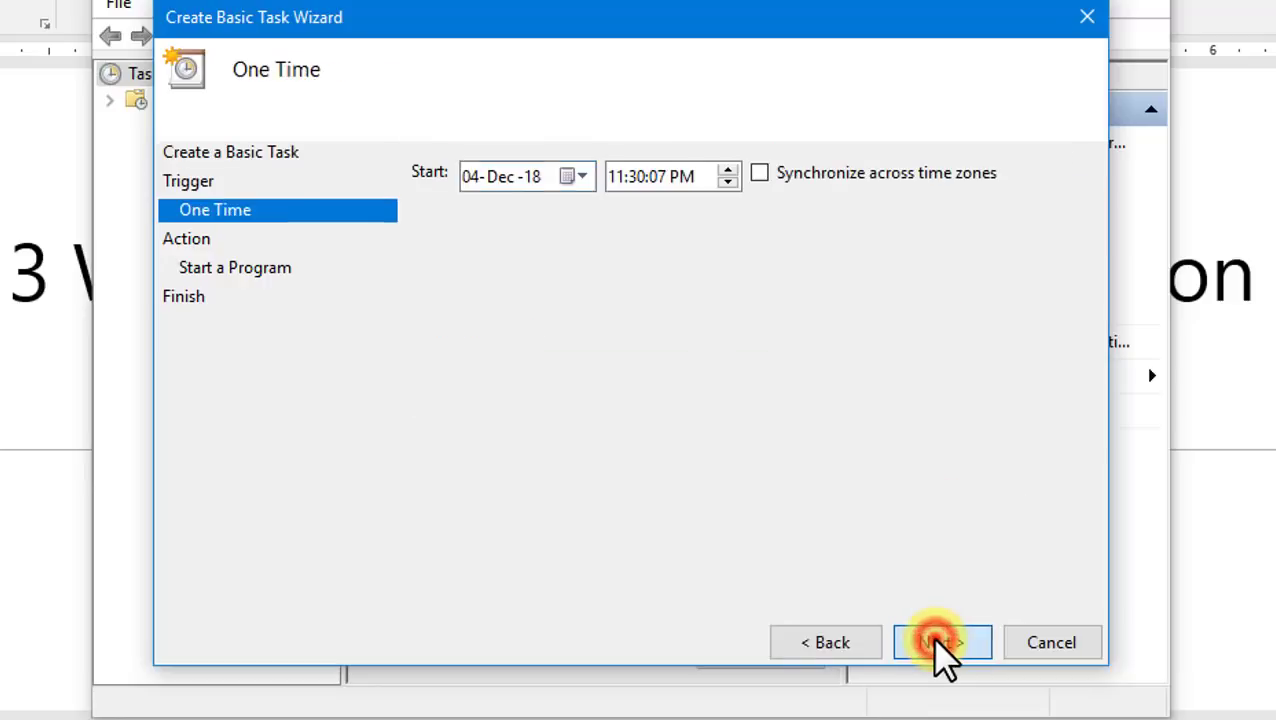
{"action": "left_click", "coordinate": [940, 643]}
{"action": "left_click", "coordinate": [940, 643]}
{"action": "left_click", "coordinate": [940, 643]}
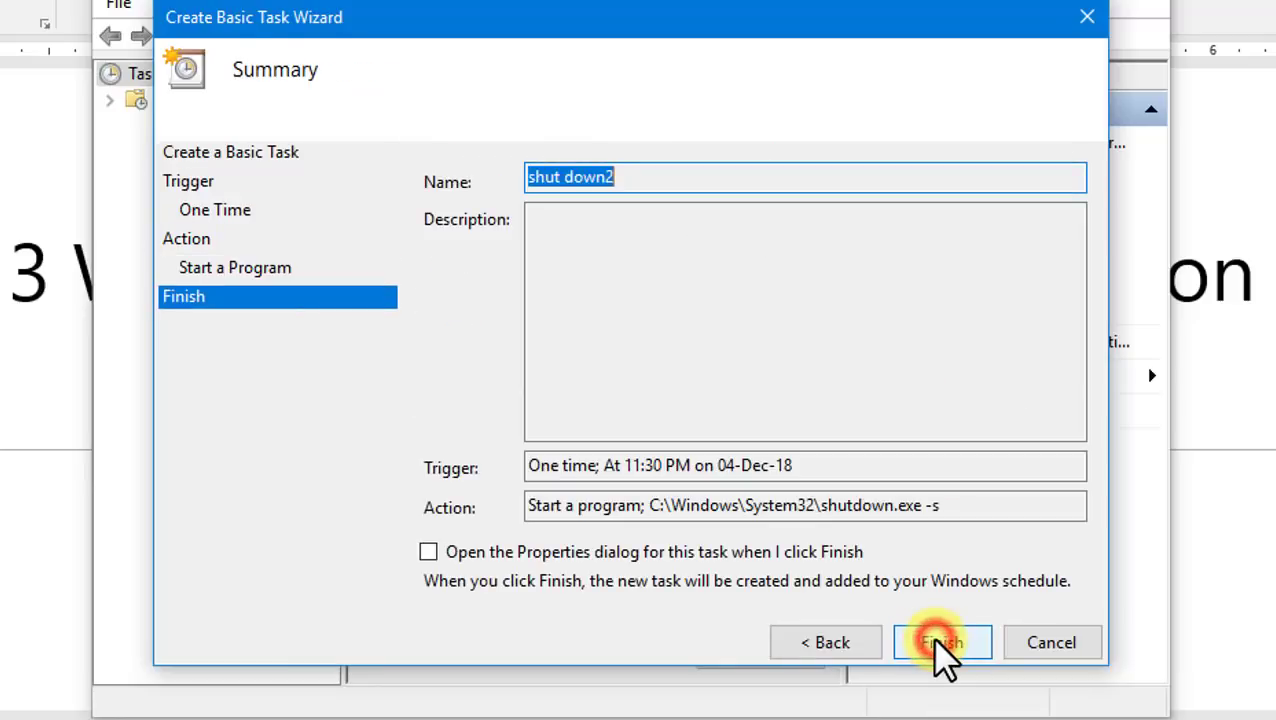
{"action": "left_click", "coordinate": [955, 645]}
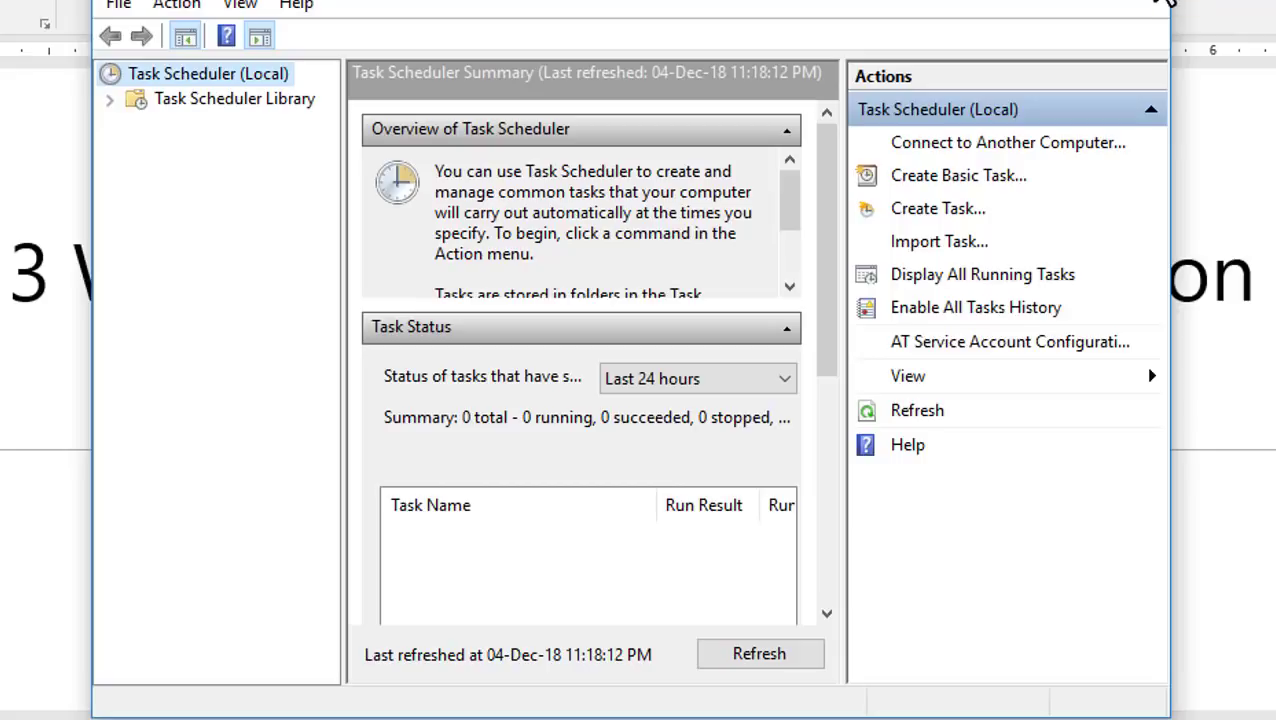
{"action": "left_click", "coordinate": [1163, 3]}
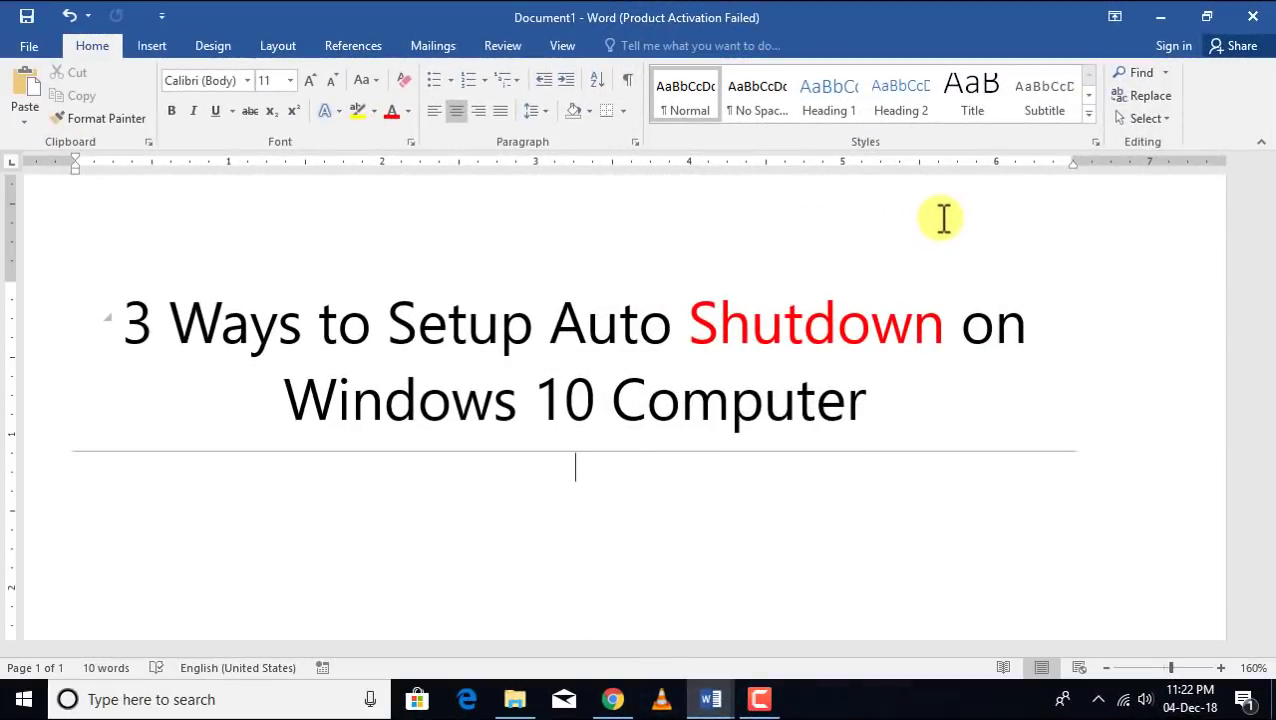
Step: Cancel the scheduled shutdown by running "shutdown -a" from the Run dialog
{"action": "key", "text": "super+r"}
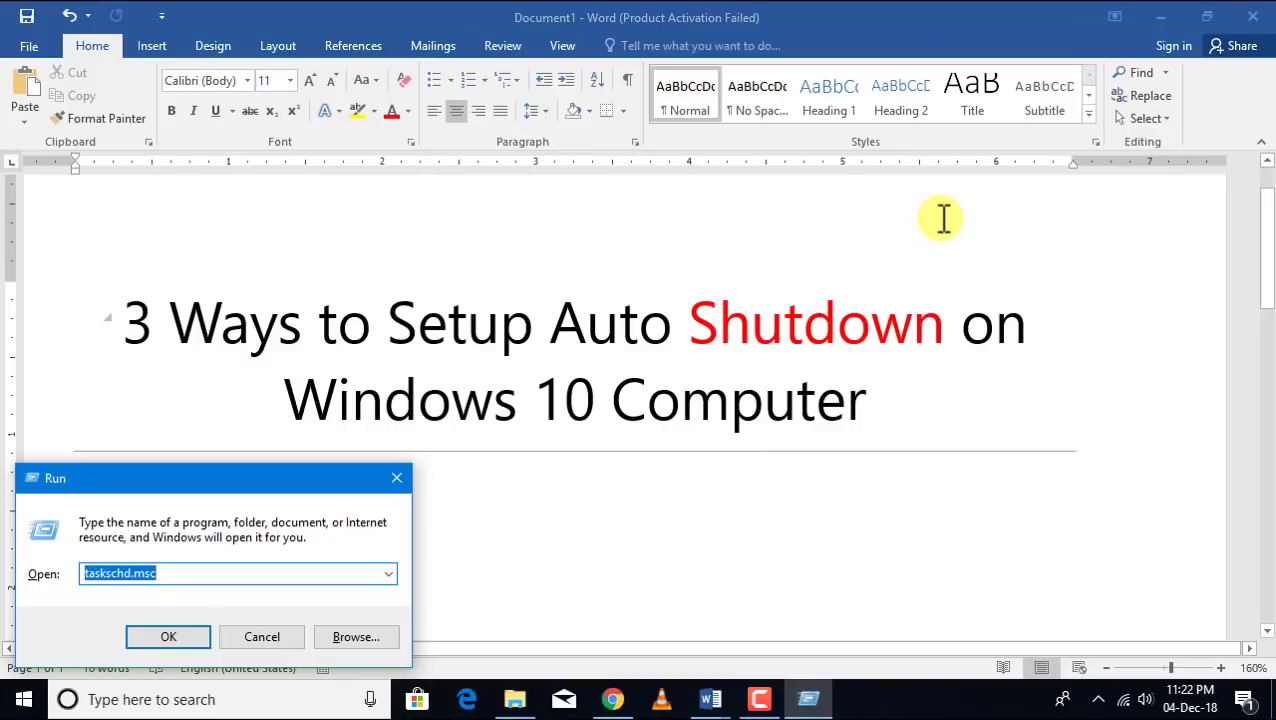
{"action": "type", "text": "shutdown -a"}
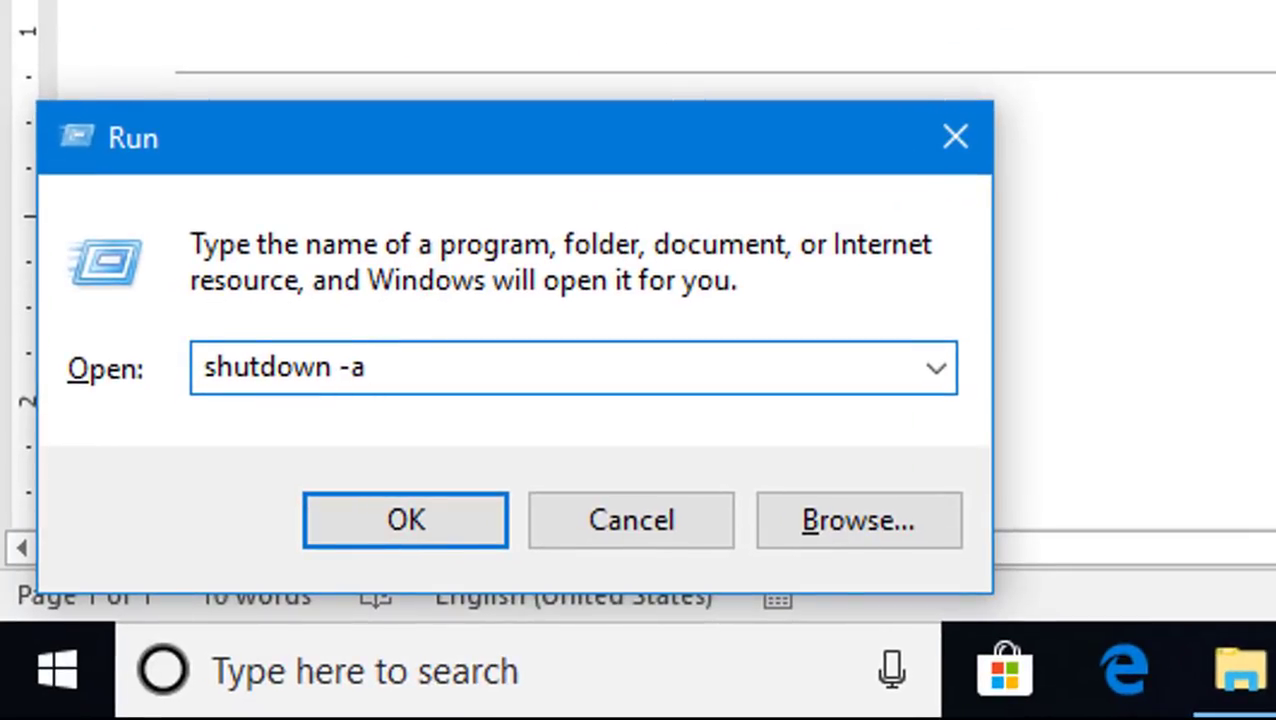
{"action": "left_click", "coordinate": [400, 521]}
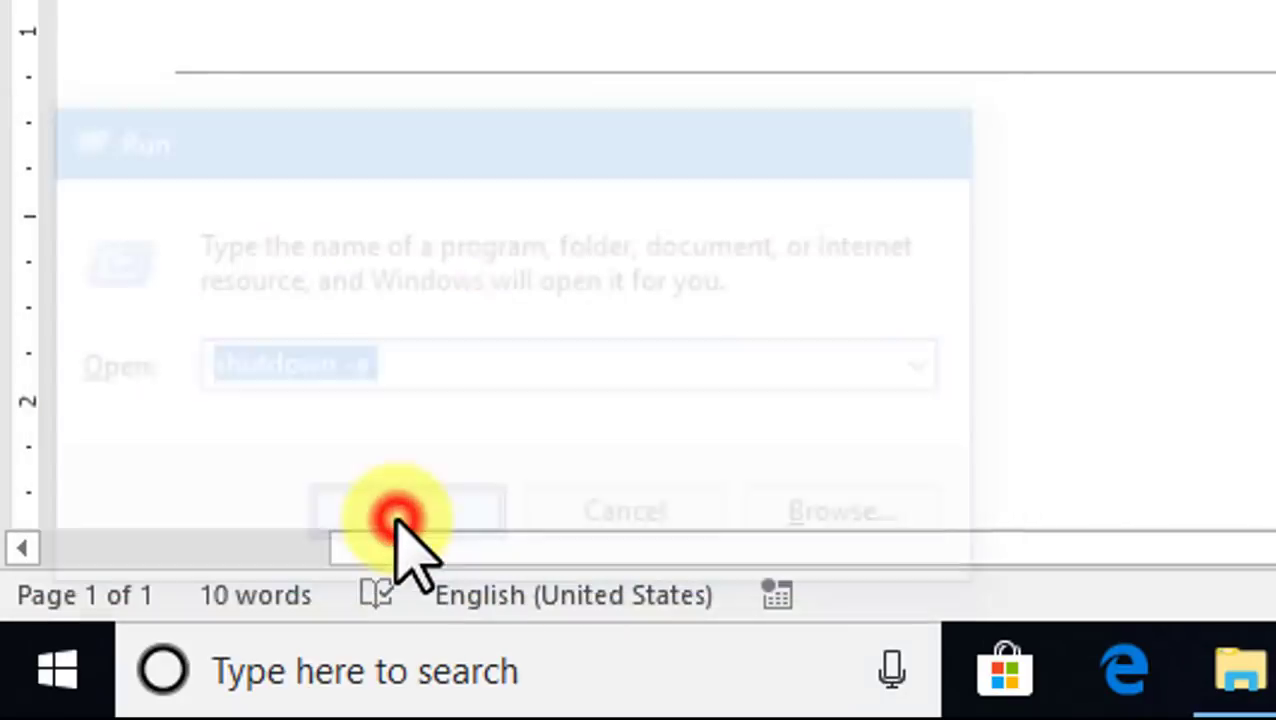